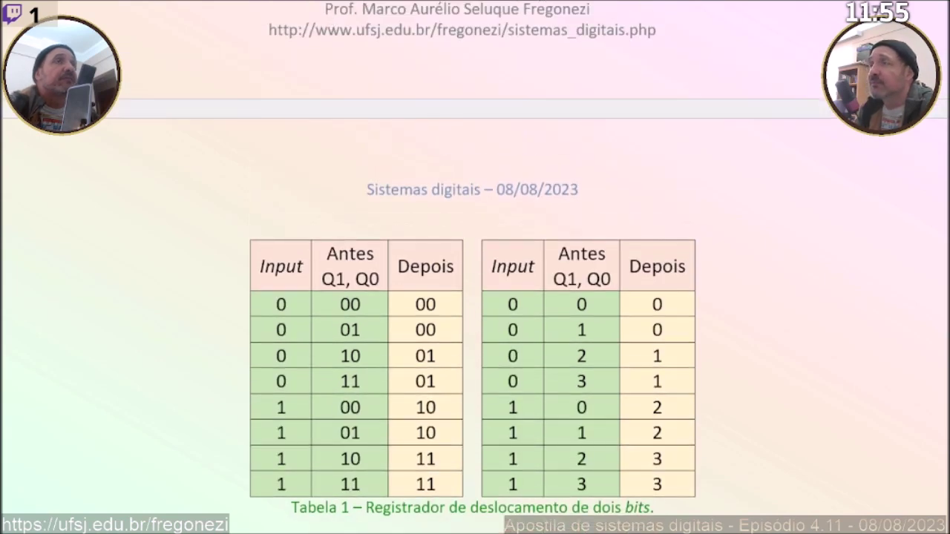
Copy the heading "Registrador de dois bits:" together with its surrounding blank lines from above the two-bit register tables.
scroll(473, 371, "down", 1)
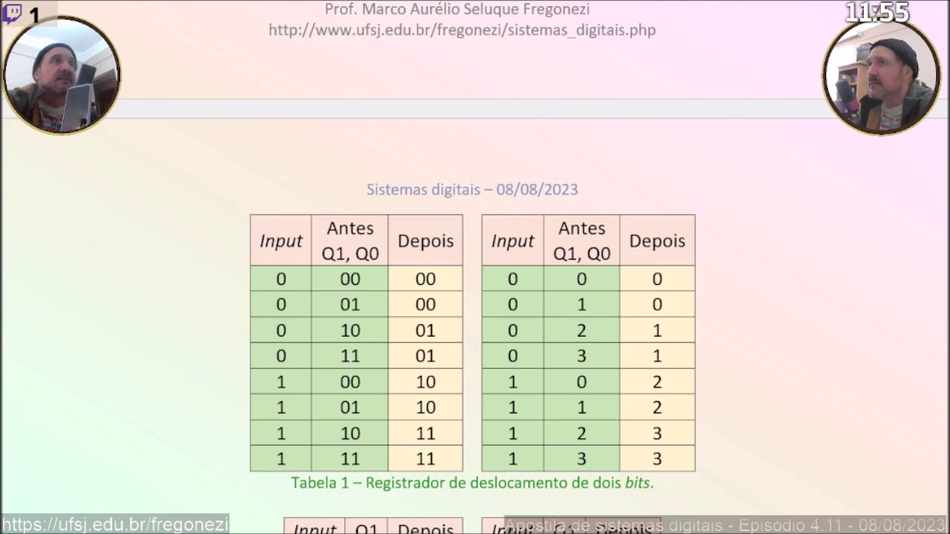
scroll(297, 460, "up", 9)
scroll(472, 296, "down", 15)
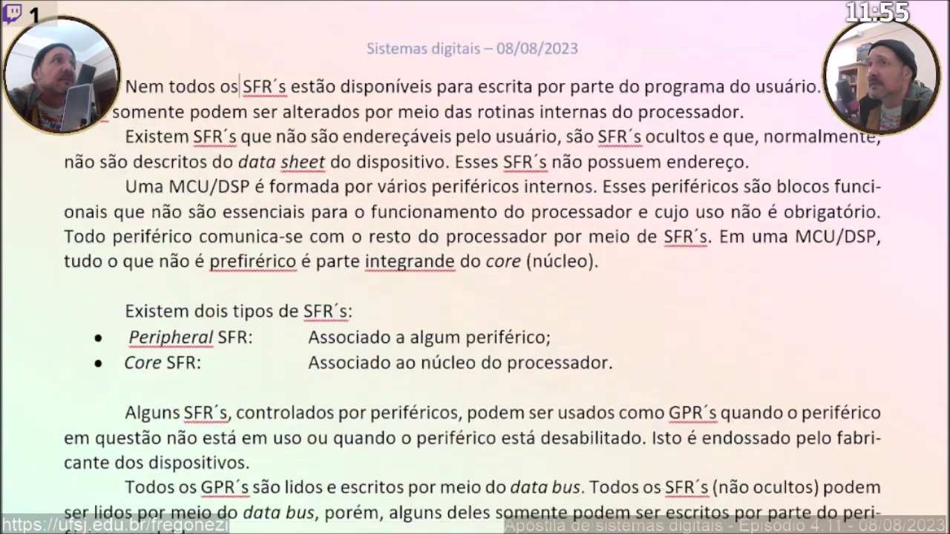
scroll(417, 220, "down", 11)
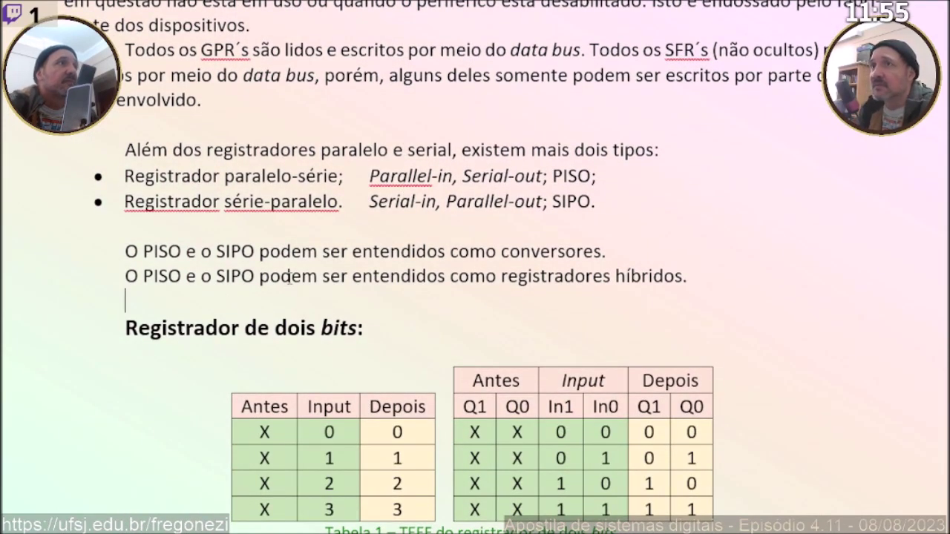
key("shift+Down")
key("shift+Down")
key("shift+Down")
key("ctrl+c")
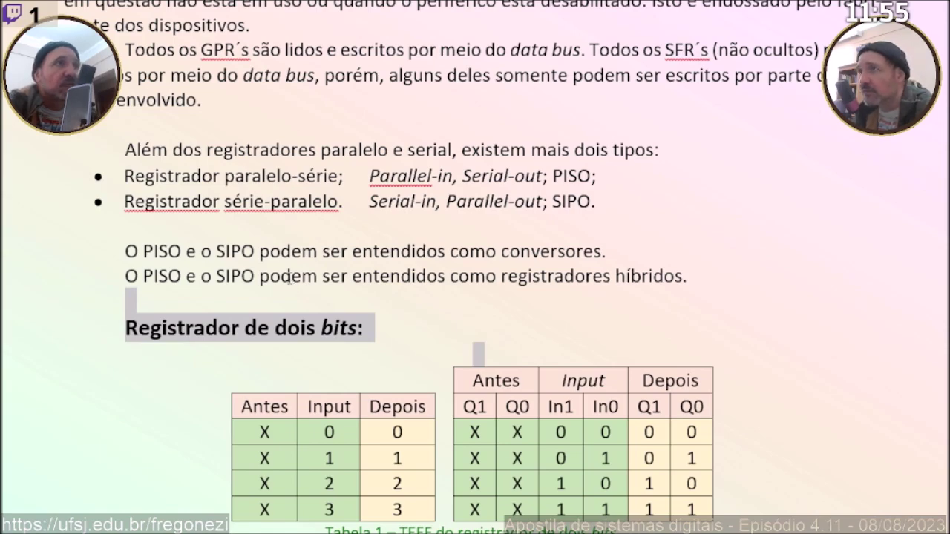
Paste the copied heading above the two-bit shift register tables and delete the surplus blank lines around it.
scroll(289, 278, "down", 20)
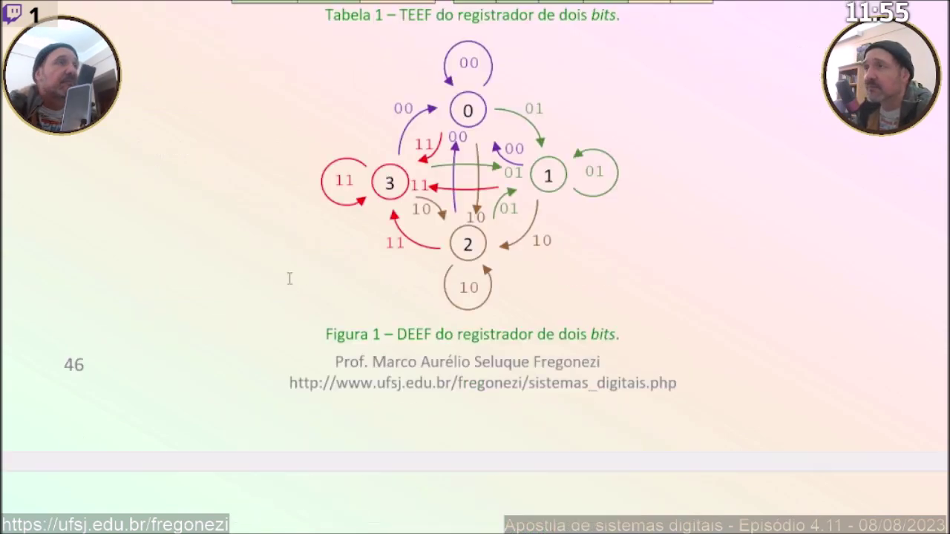
scroll(289, 278, "down", 10)
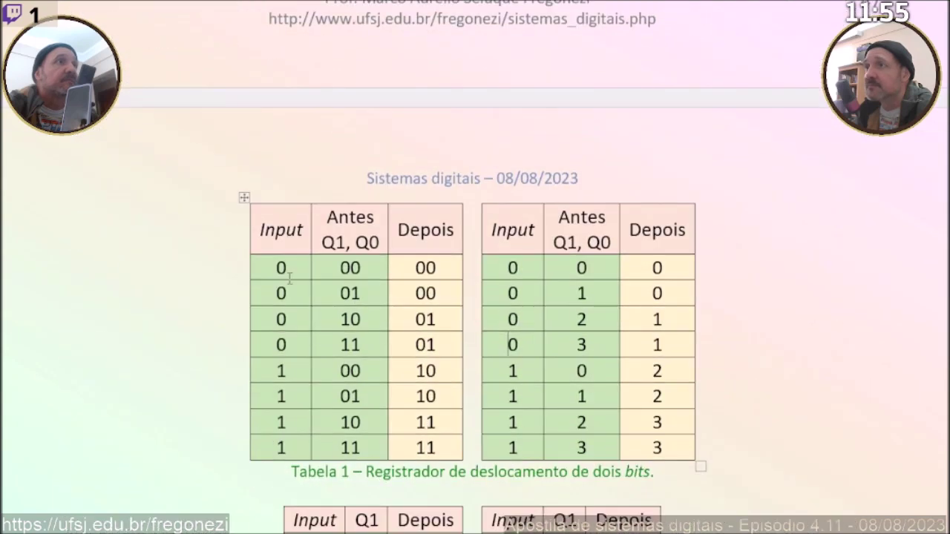
scroll(290, 278, "up", 10)
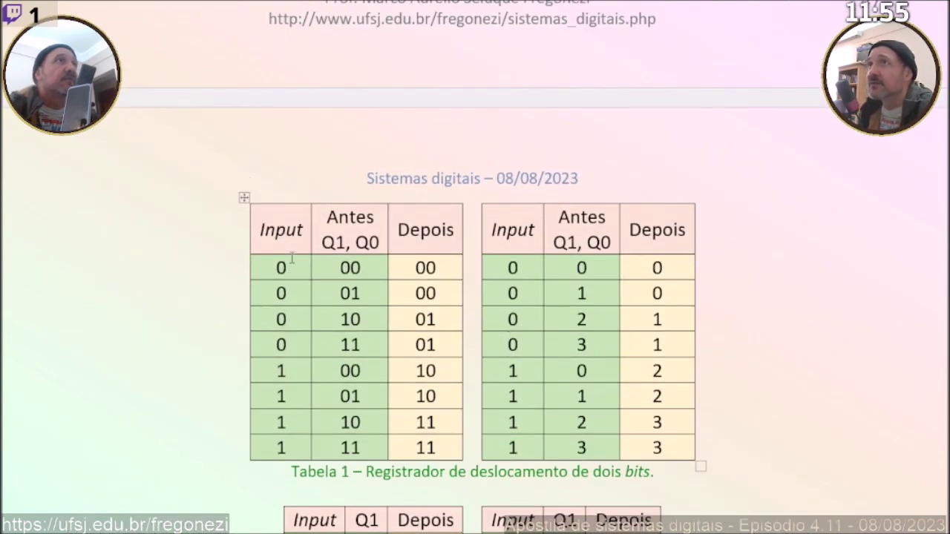
left_click(260, 86)
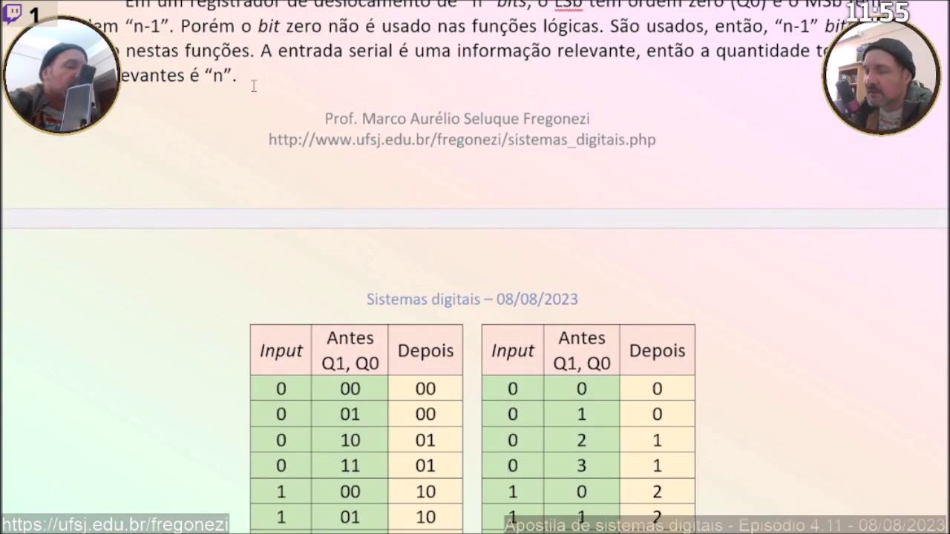
key("Return")
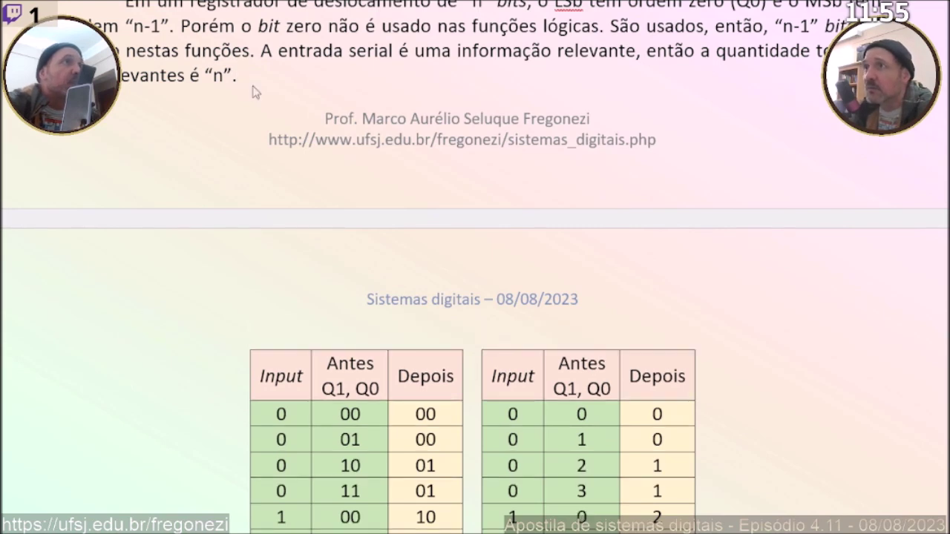
key("ctrl+v")
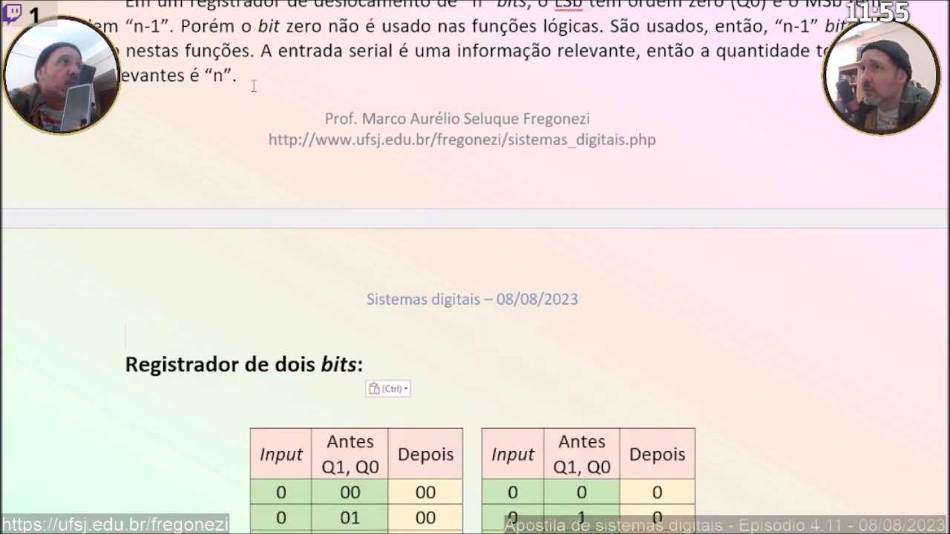
key("Delete")
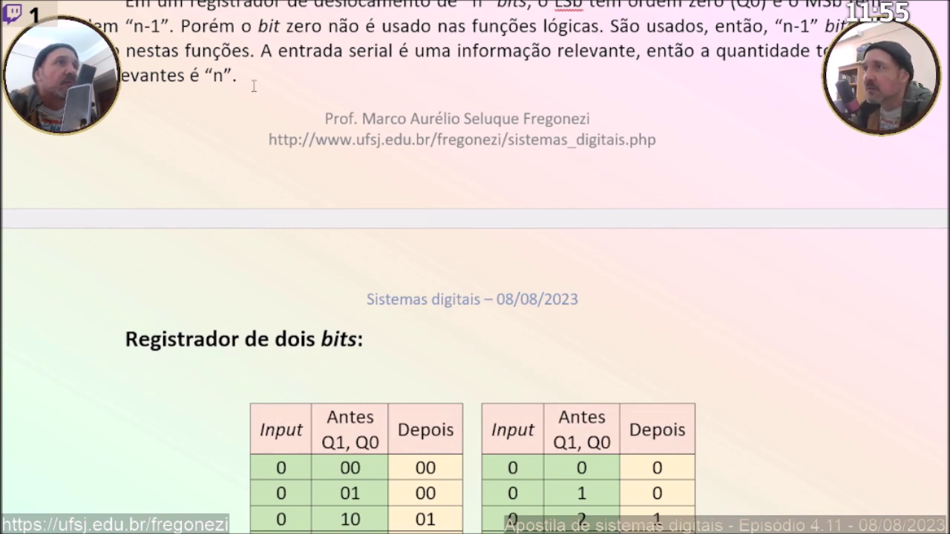
key("Delete")
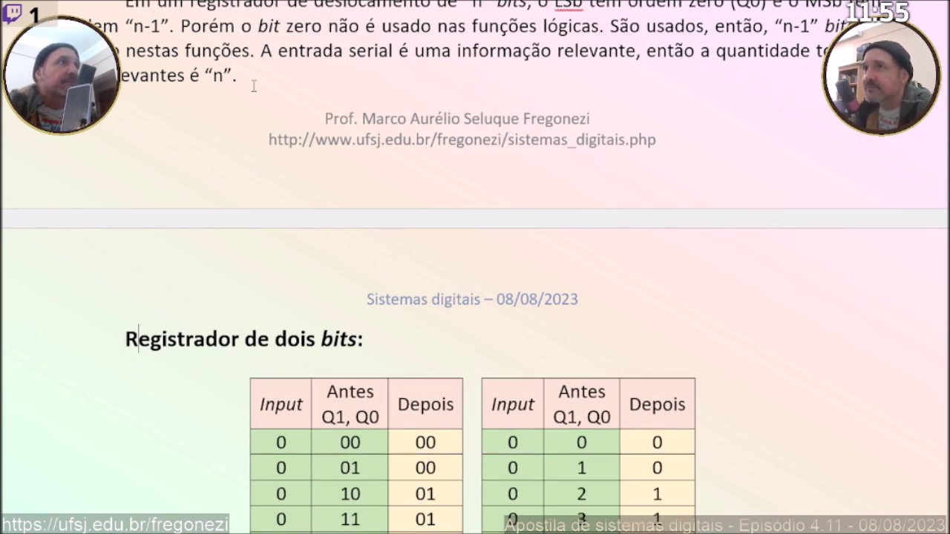
Insert "de deslocamento" into the pasted heading so it reads "Registrador de deslocamento de dois bits:".
key("Left")
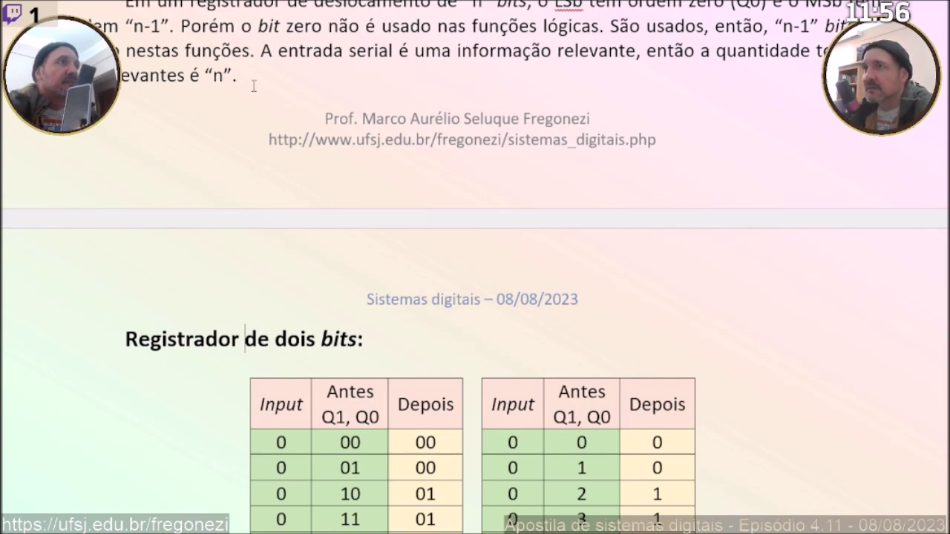
type("de deslocamen")
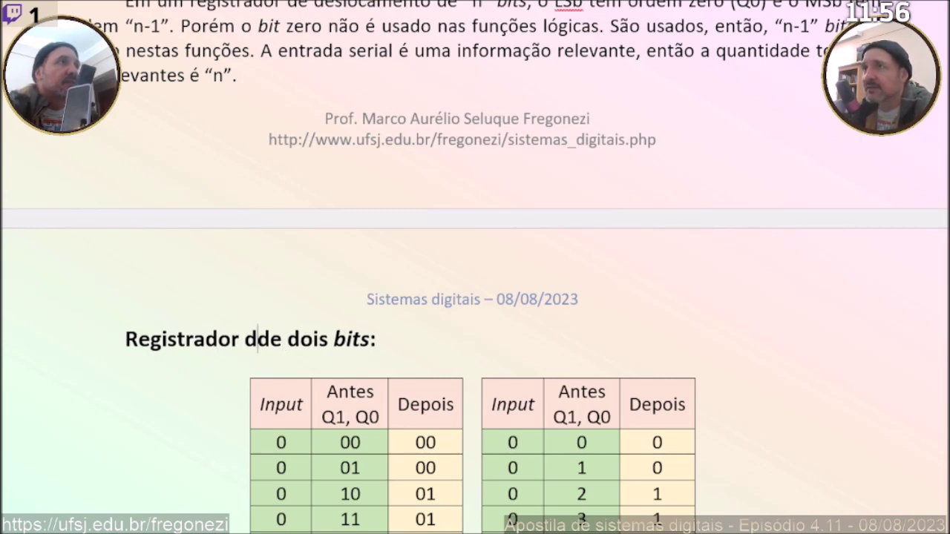
type("to")
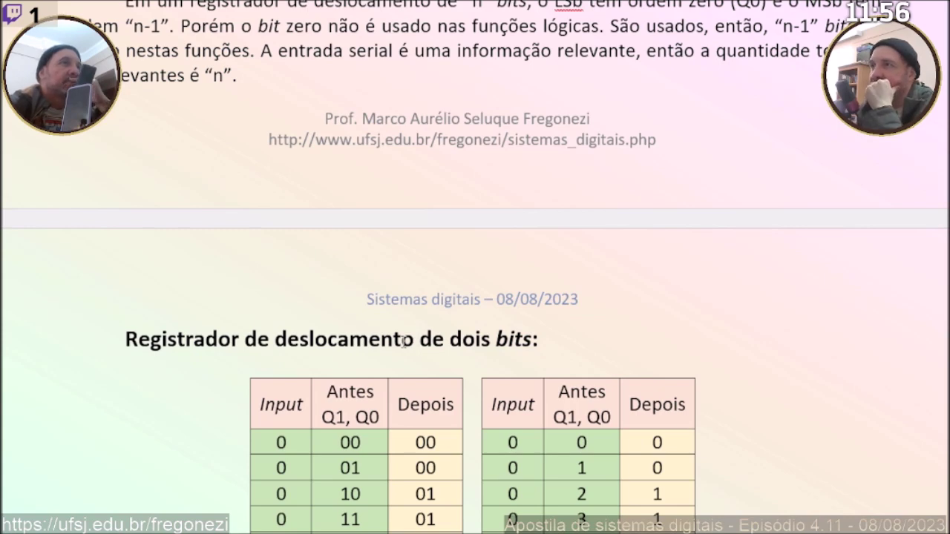
Duplicate the header and first three rows of the binary table's Antes and Depois columns as a separate table below the heading.
scroll(404, 340, "down", 2)
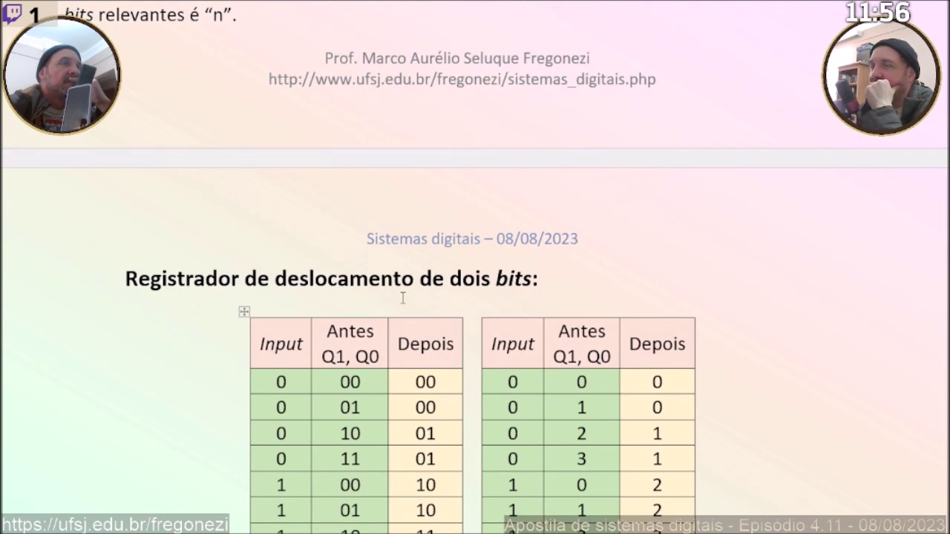
scroll(403, 297, "down", 2)
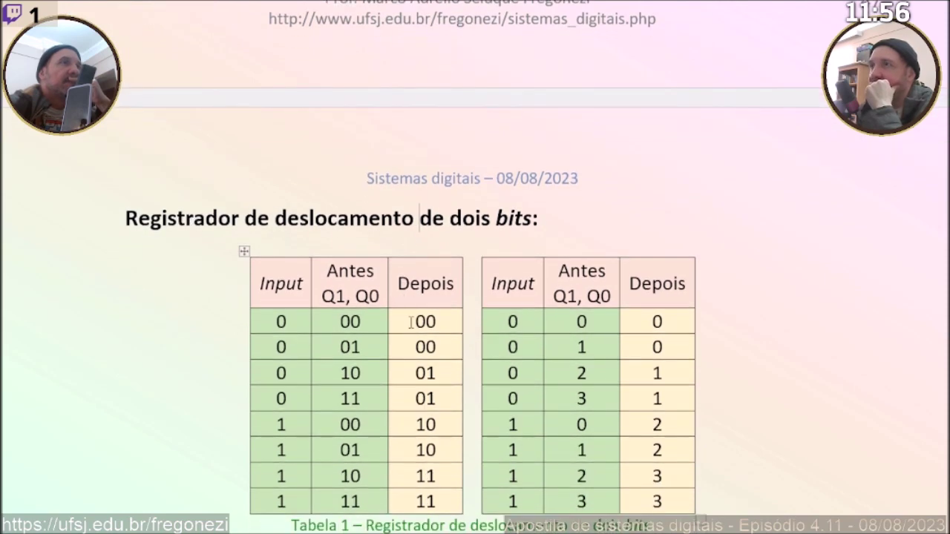
mouse_move(335, 279)
left_mouse_down()
mouse_move(425, 347)
mouse_move(425, 373)
left_mouse_up()
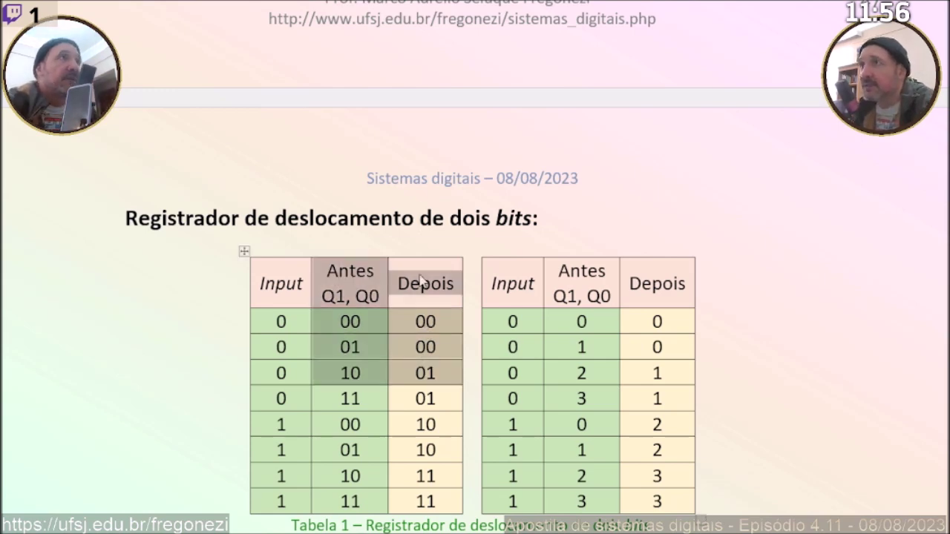
left_click(402, 238)
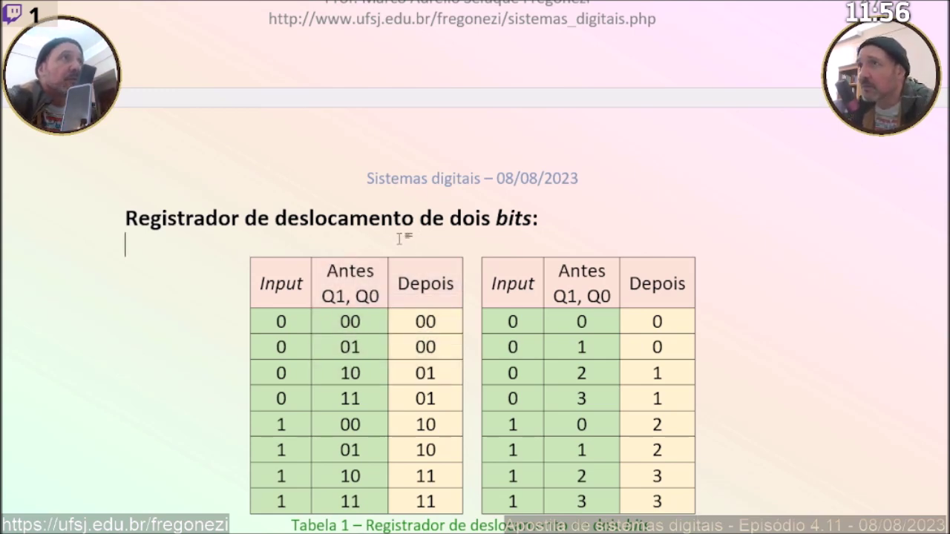
key("Return")
key("ctrl+v")
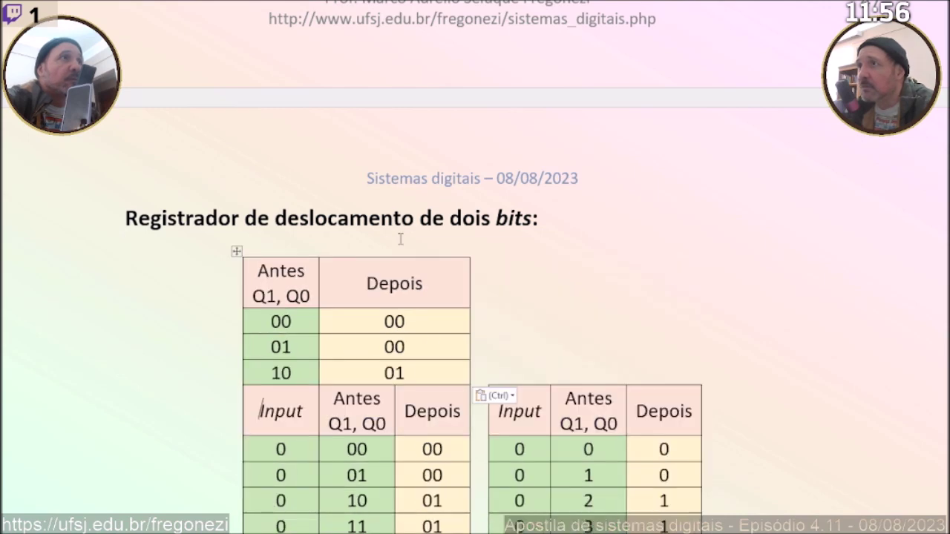
key("ctrl+z")
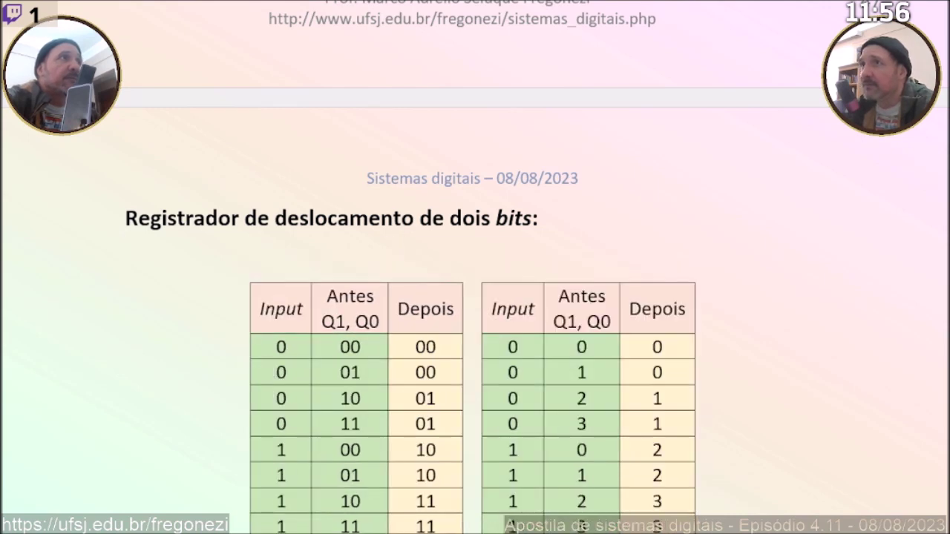
key("Return")
key("ctrl+v")
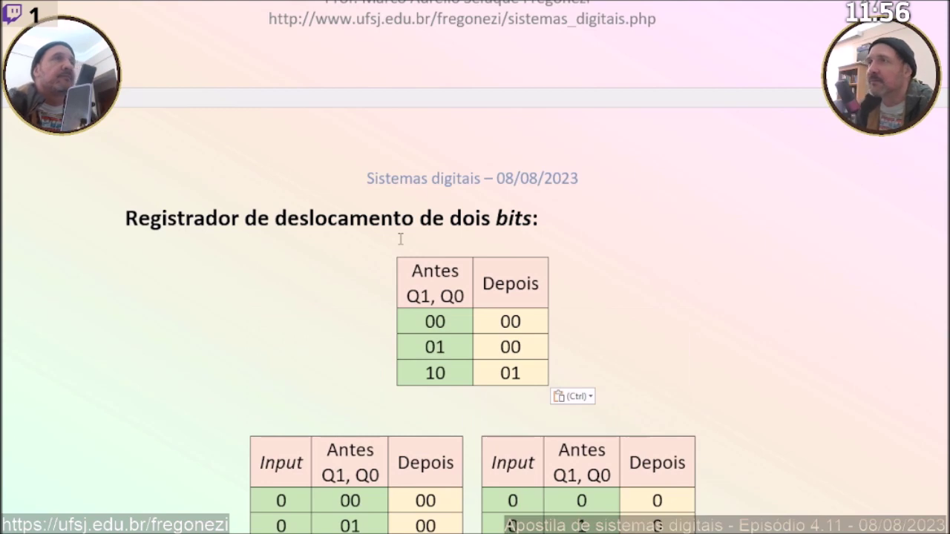
Remove "Antes" and its line break from the new small table's first header cell, leaving only "Q1, Q0".
double_click(422, 276)
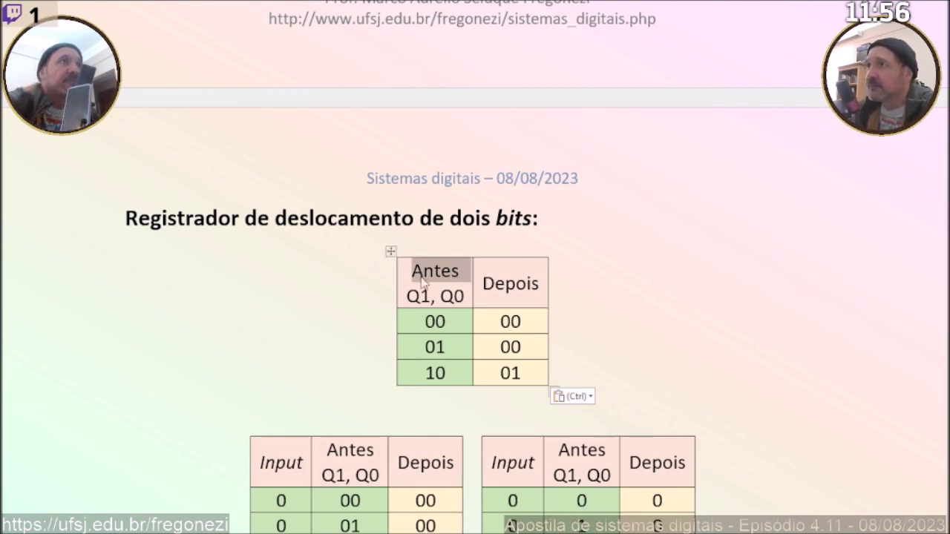
key("shift+Left")
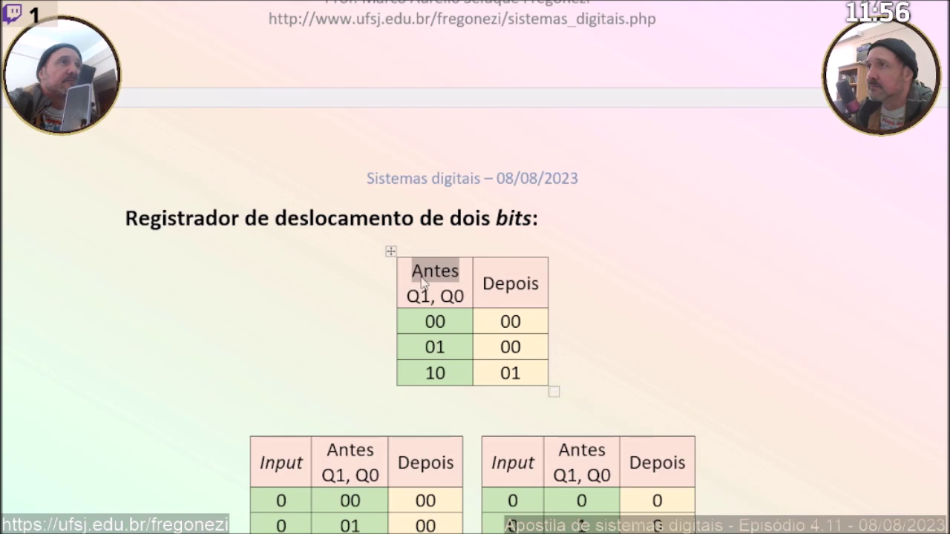
key("Delete")
key("Delete")
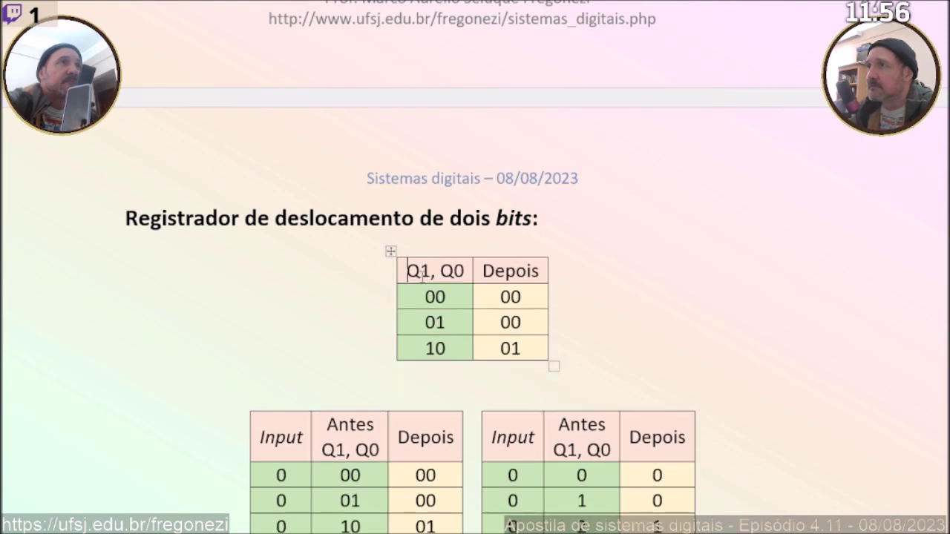
Replace the "Depois" header of the small table with a copy of the "Q1, Q0" text.
left_click_drag(408, 272, 466, 271)
key("ctrl+c")
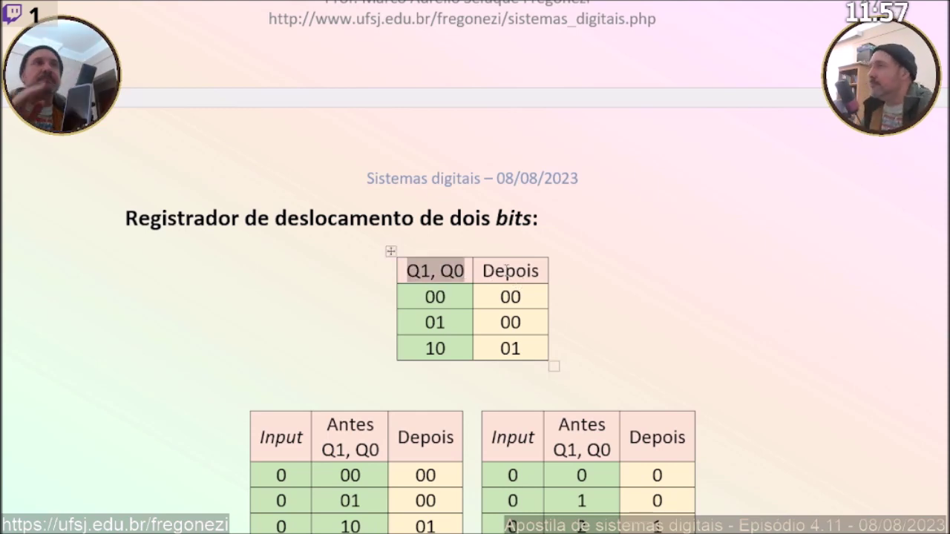
triple_click(507, 271)
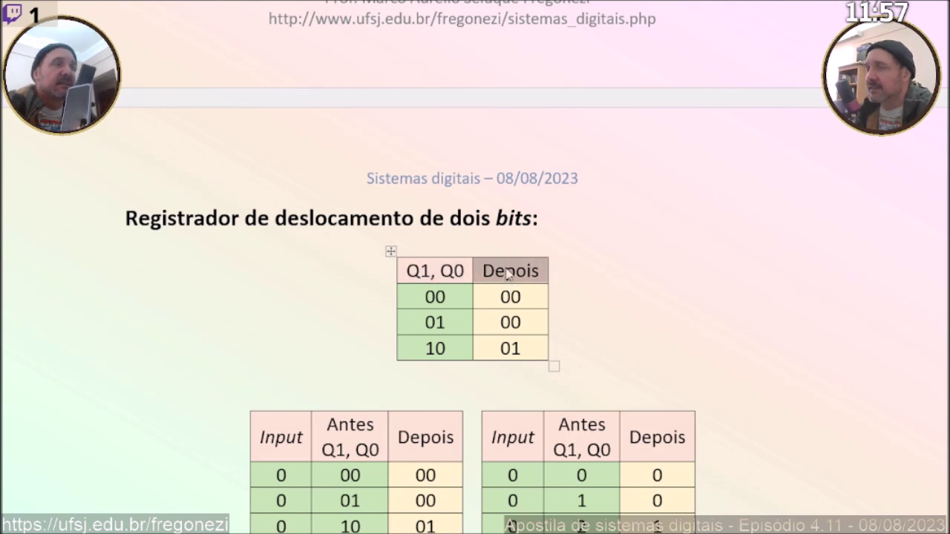
key("ctrl+v")
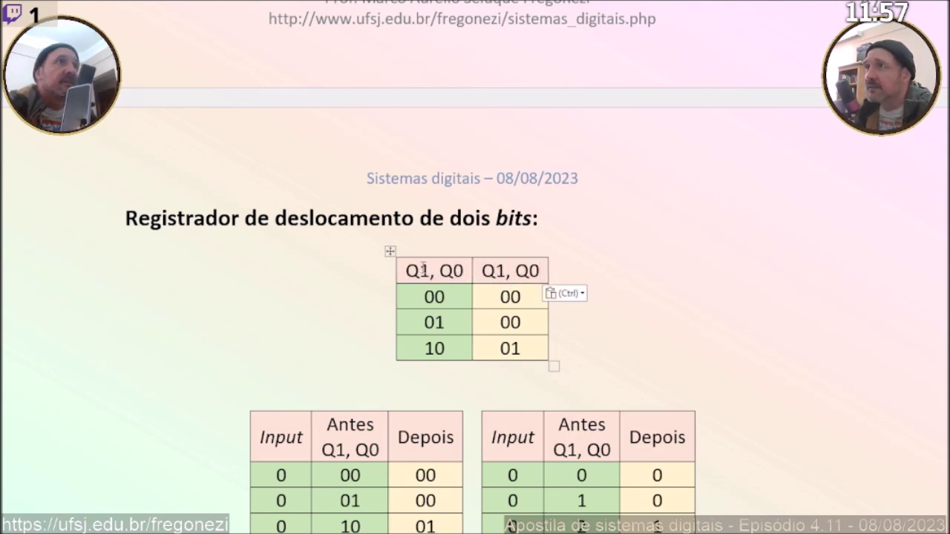
Add an empty column before the first column and another after the last column of the small table.
left_click(419, 270)
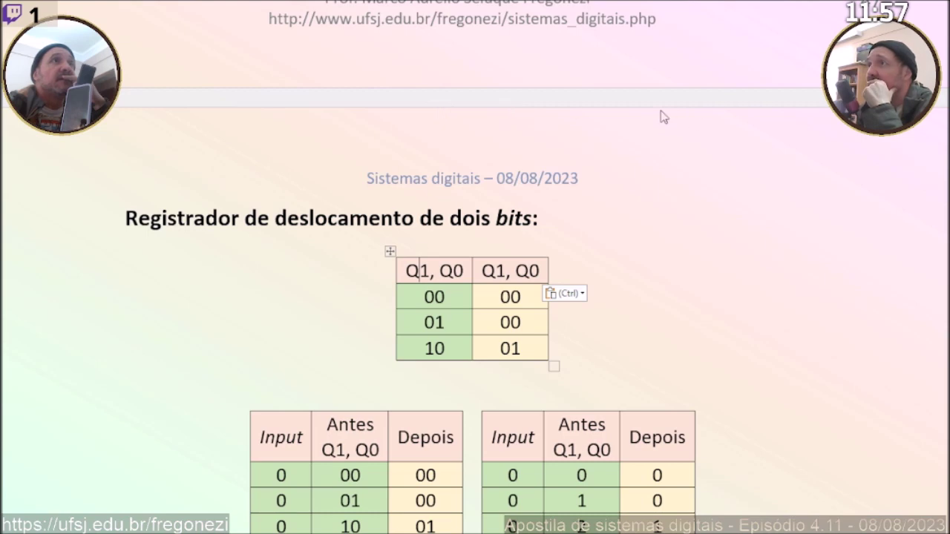
key("alt+j")
key("l")
key("l")
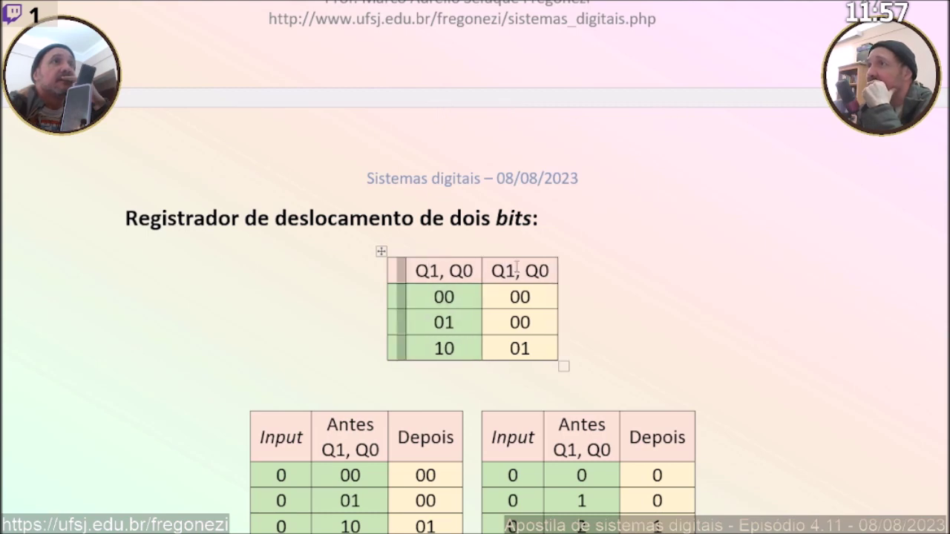
left_click(517, 270)
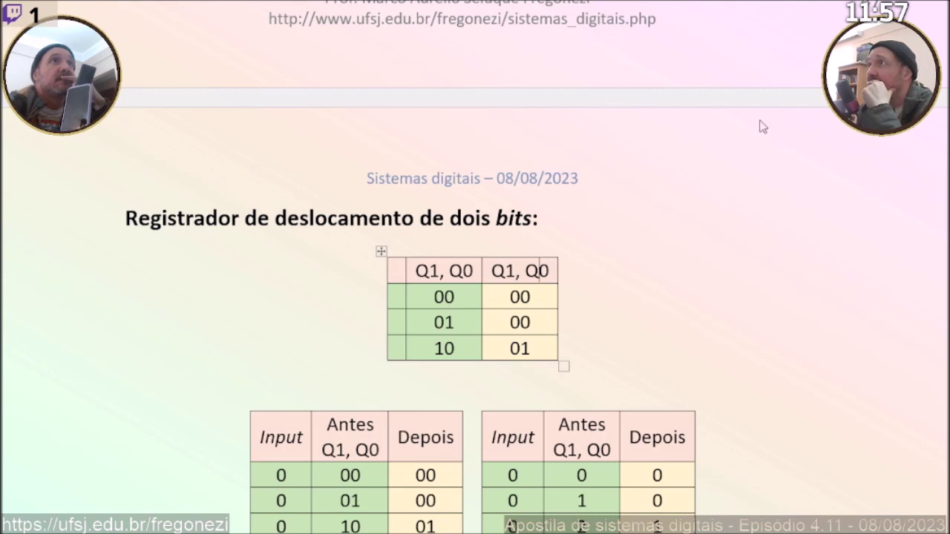
key("F4")
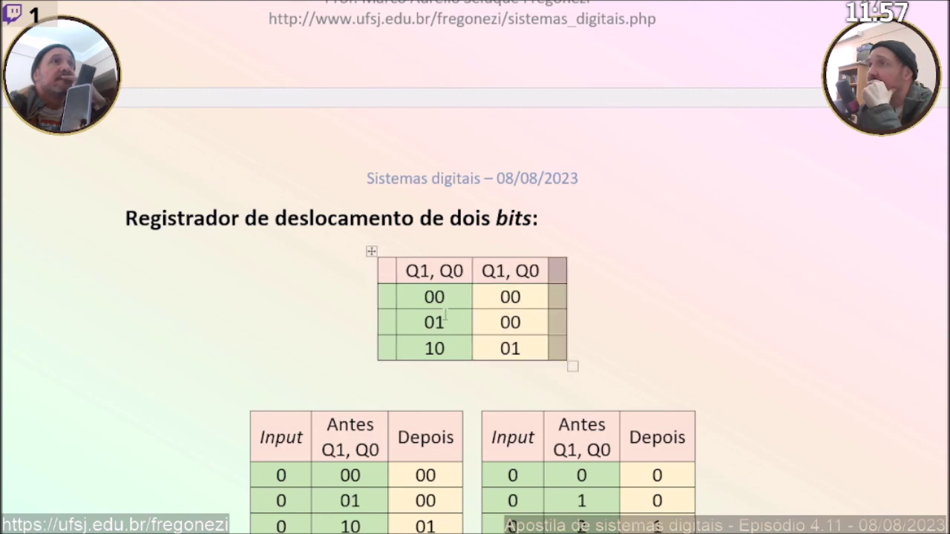
Delete "Q1," from the header of the small table's green value column so it reads "Q0".
left_click(419, 272)
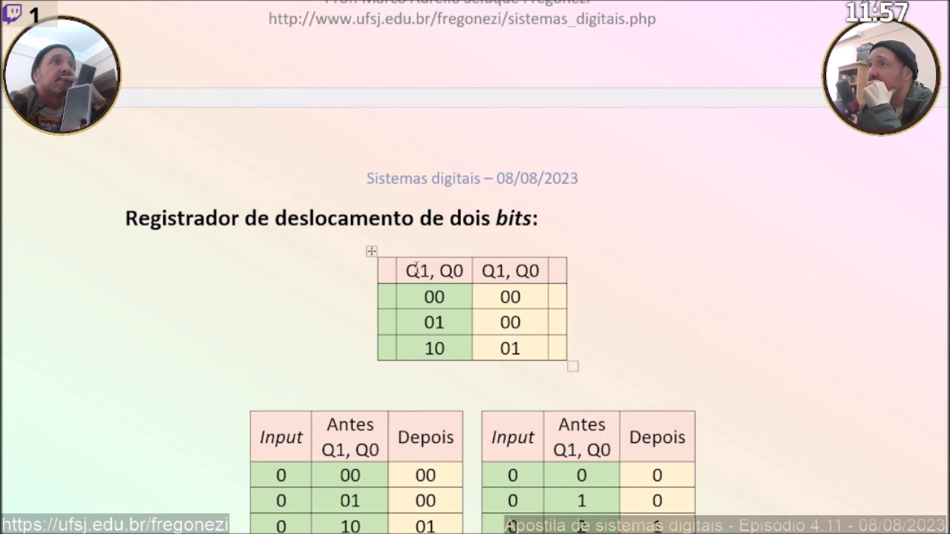
key("shift+Right")
key("shift+Right")
key("shift+Right")
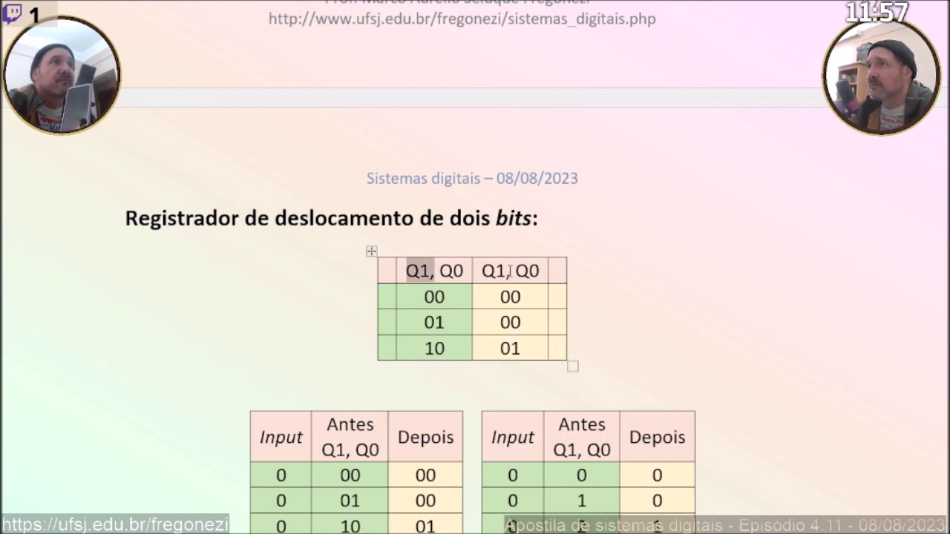
key("Delete")
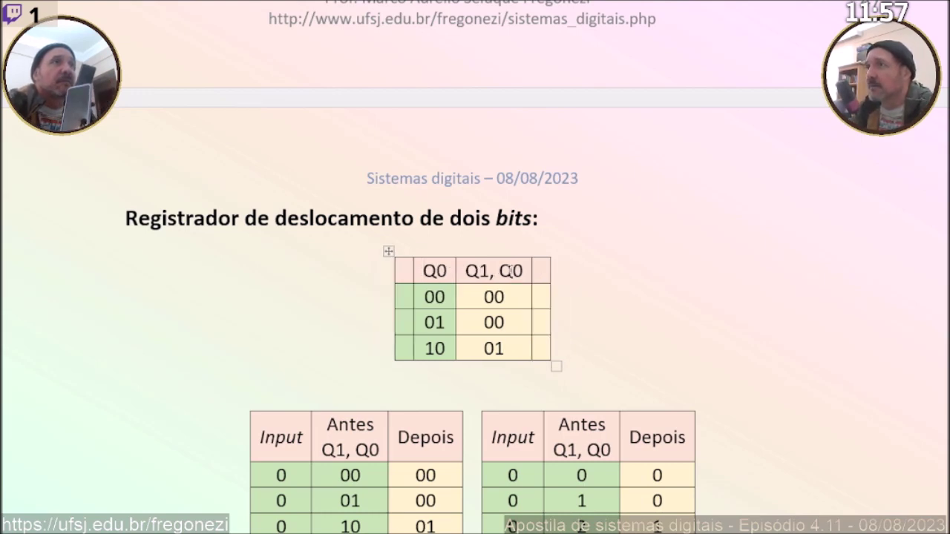
Delete "Q1," from the header of the small table's yellow value column so it reads "Q0".
key("Right")
key("Right")
key("Right")
key("shift+Right")
key("shift+Right")
key("shift+Right")
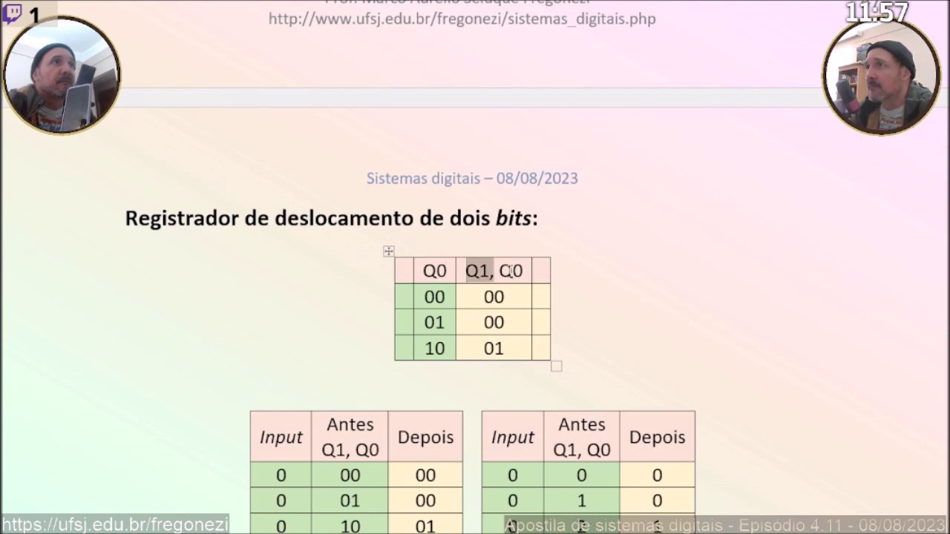
key("Delete")
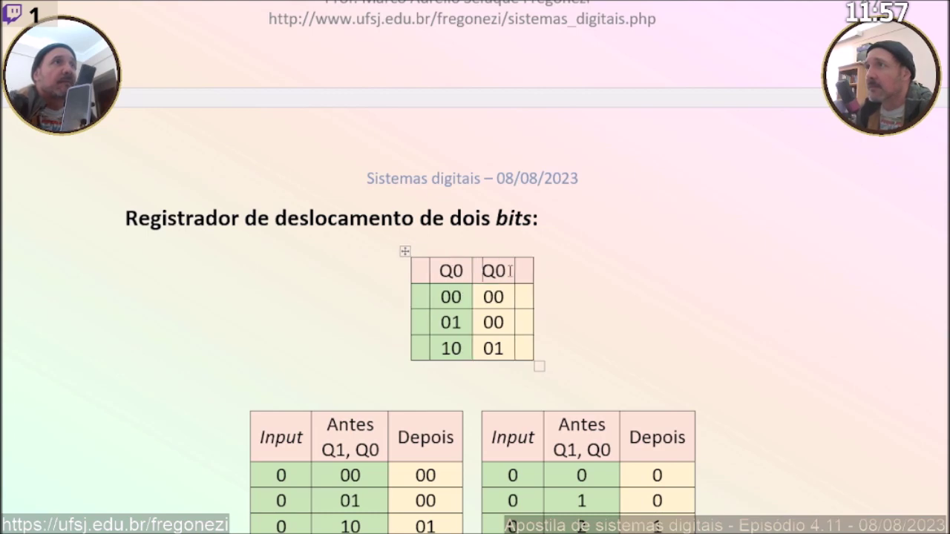
Copy the "Q0" header text into the empty header cells of the small table's first and last columns.
double_click(442, 271)
key("ctrl+c")
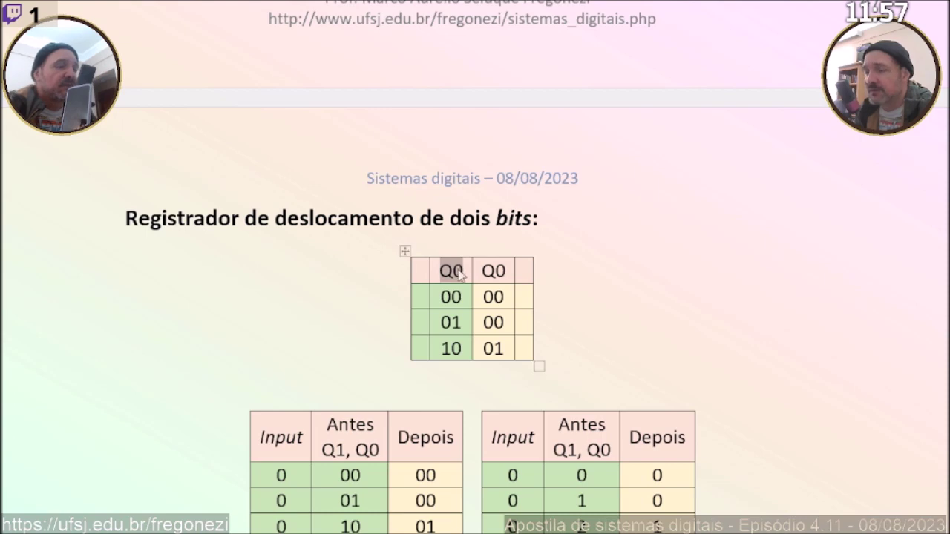
left_click(414, 271)
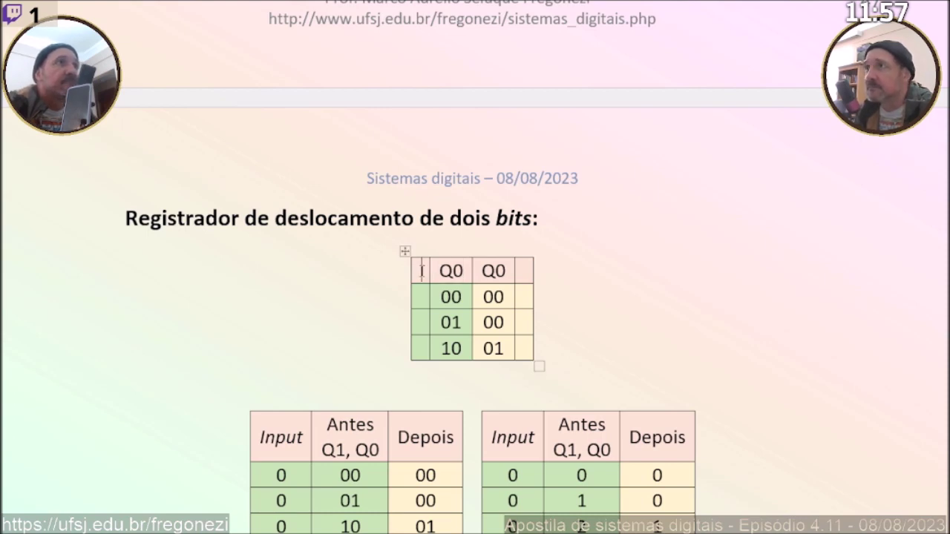
key("ctrl+v")
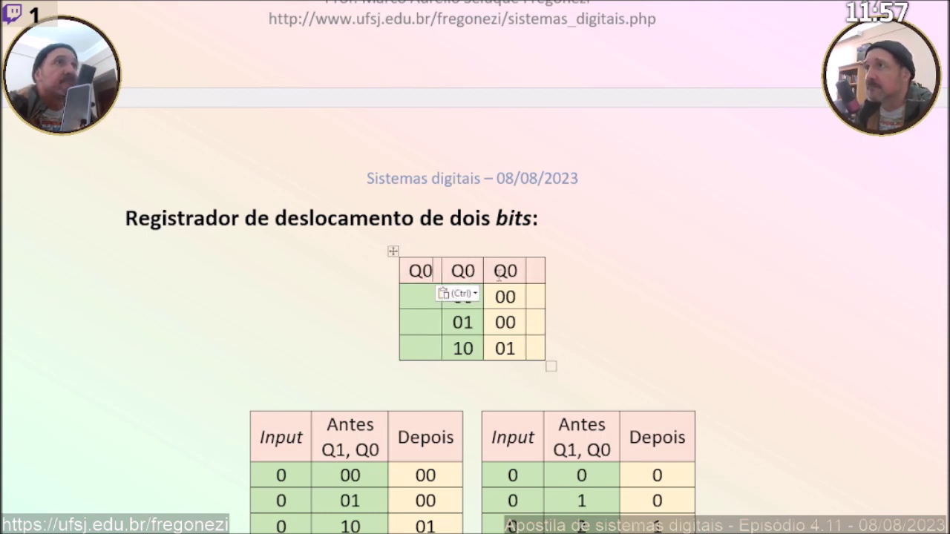
left_click(539, 271)
key("ctrl+v")
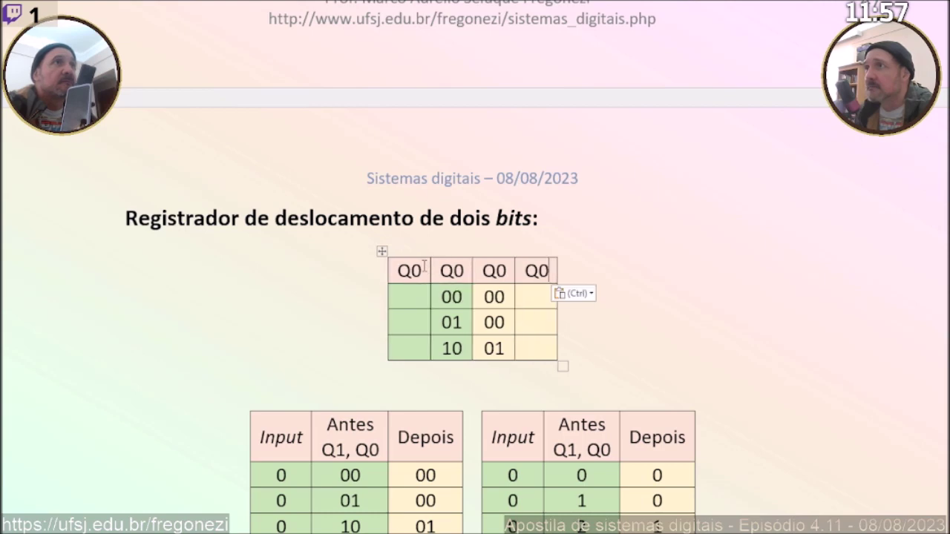
Change the header of the small table's first column to "Q1".
left_click(419, 270)
key("BackSpace")
type("1")
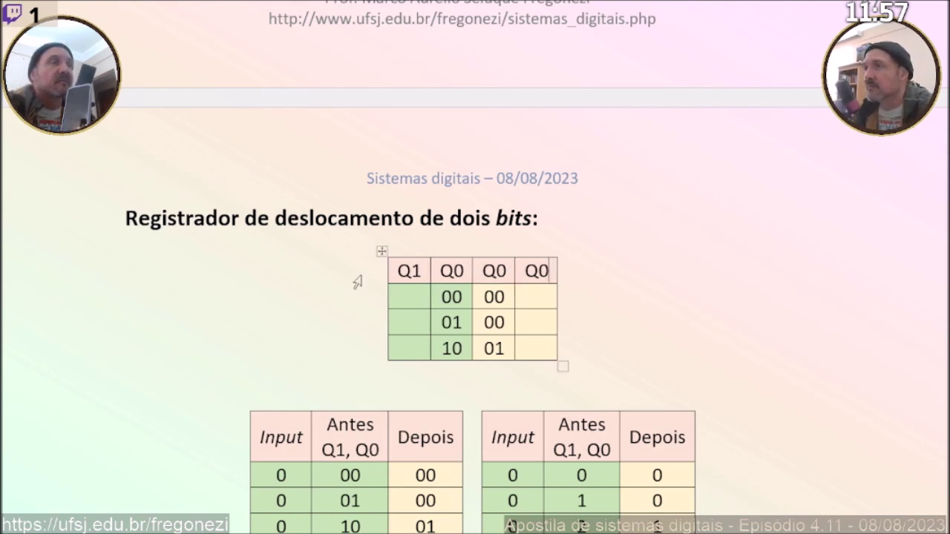
Delete the last two rows of the small table, keeping the header and one value row.
left_click_drag(416, 272, 493, 271)
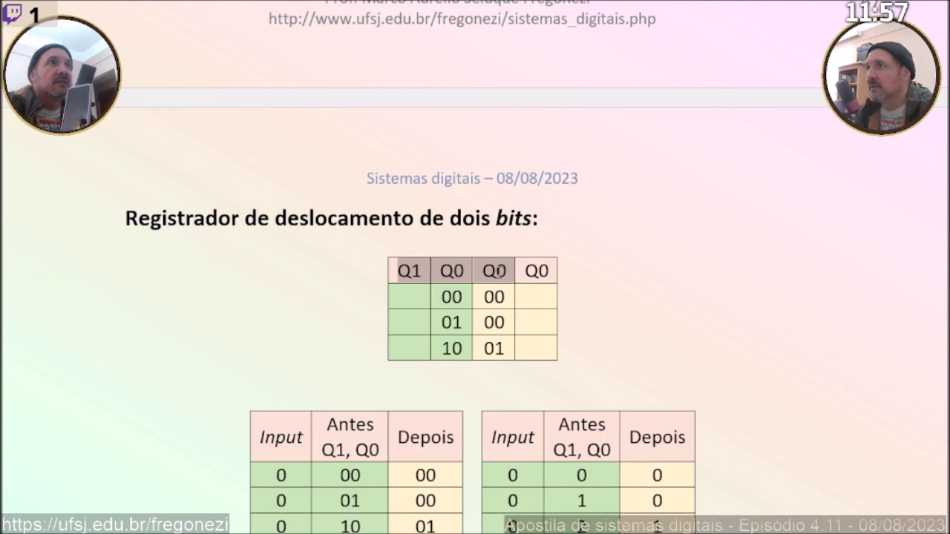
left_click(495, 271)
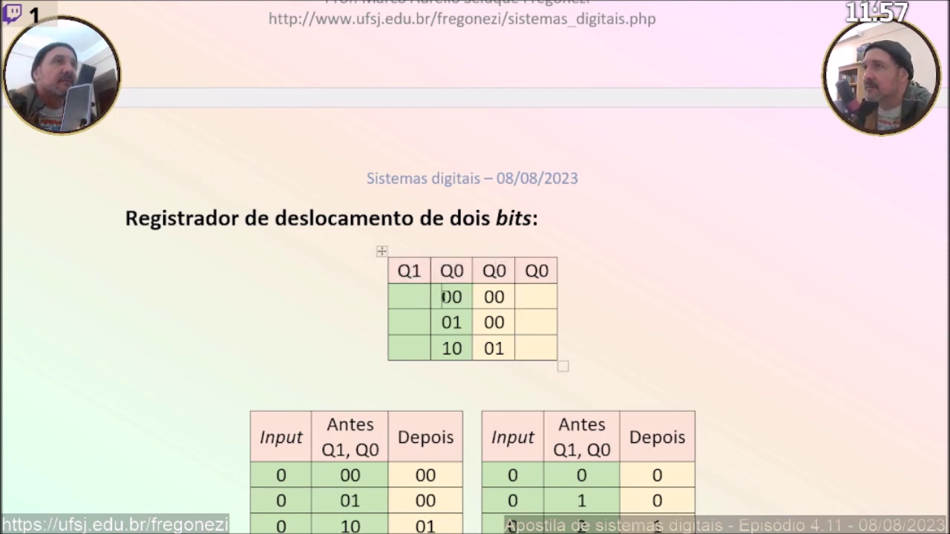
left_click_drag(416, 321, 505, 322)
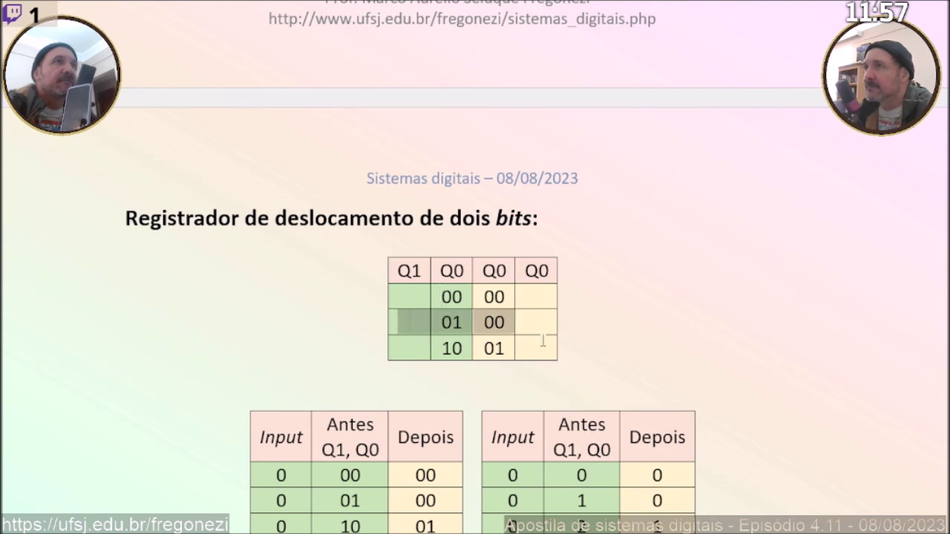
left_click_drag(570, 345, 512, 341)
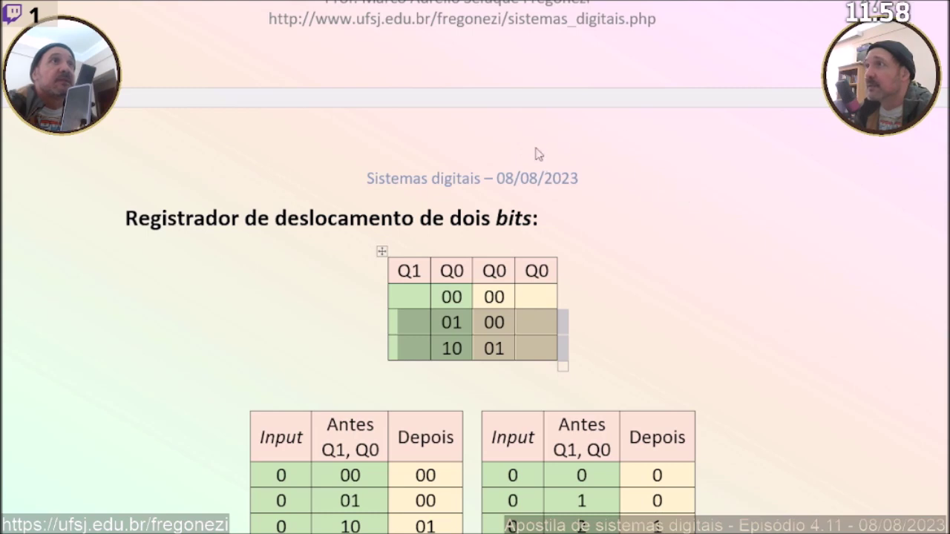
key("BackSpace")
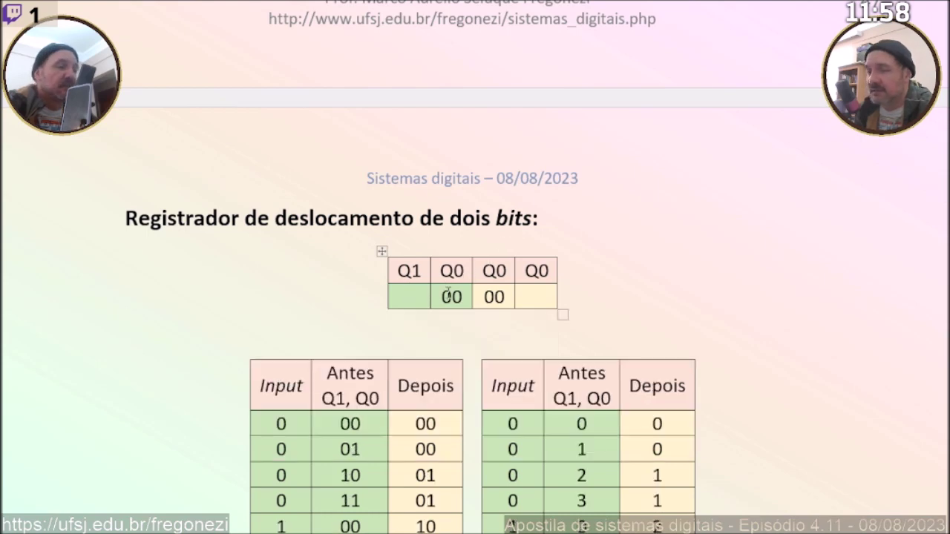
Copy the first two header labels, Q1 and Q0, into the green cells of the row below.
key("Up")
key("Up")
key("Left")
key("Down")
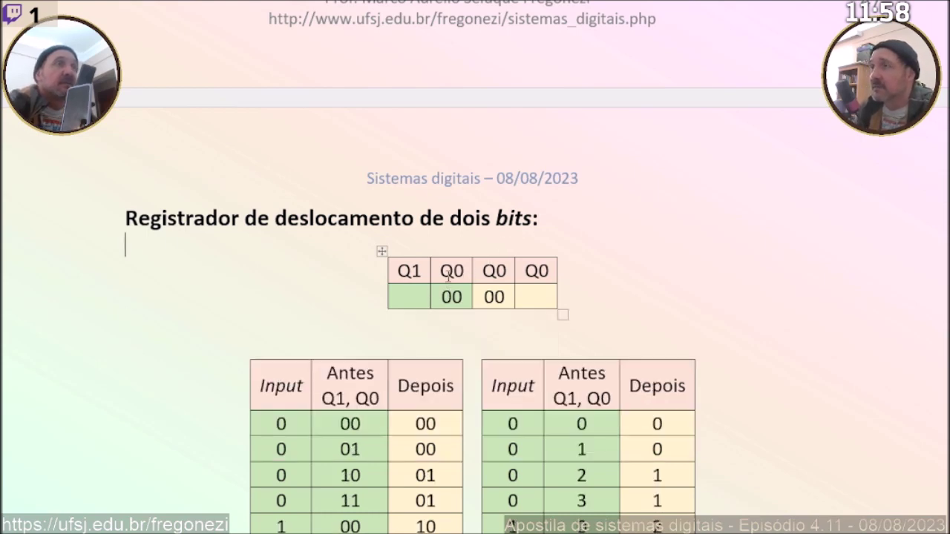
left_click_drag(411, 271, 451, 297)
key("ctrl+c")
key("ctrl+v")
left_click(421, 270)
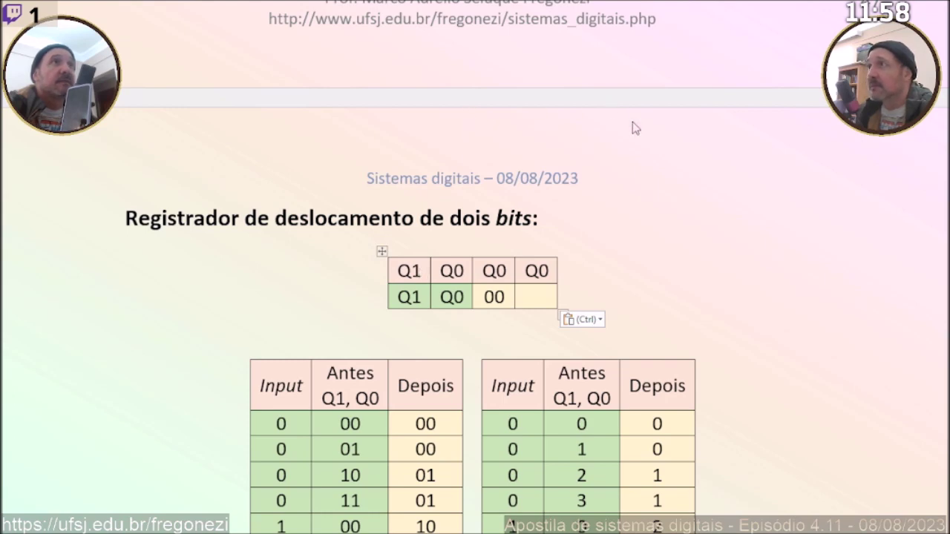
Insert a row above the small table's headers and merge its cells into two pairs, one above each colour group.
key("ctrl+z")
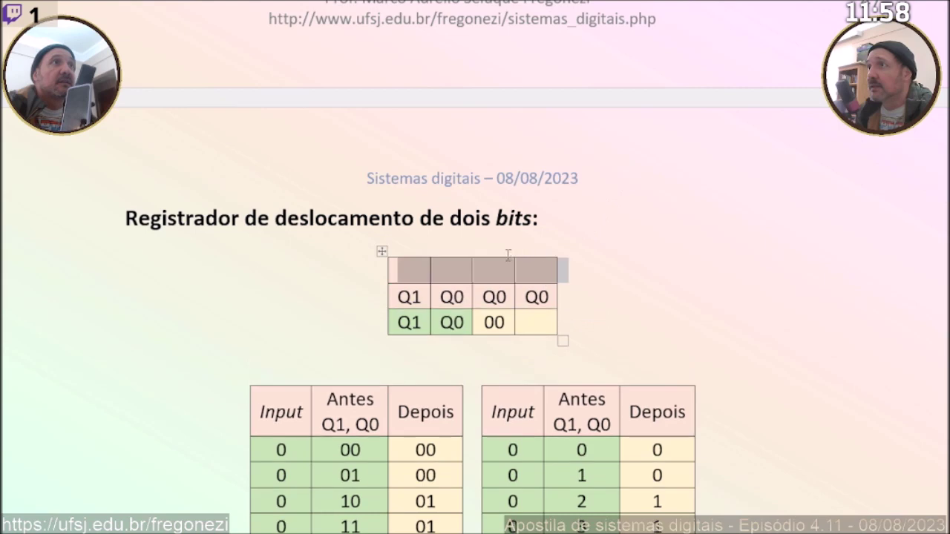
left_click(430, 271)
left_click_drag(419, 273, 432, 275)
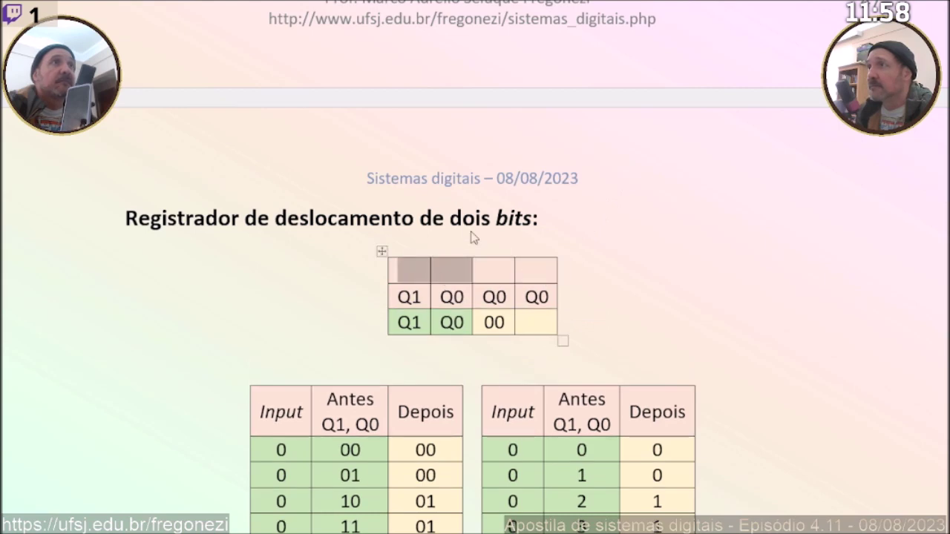
left_click_drag(490, 268, 534, 270)
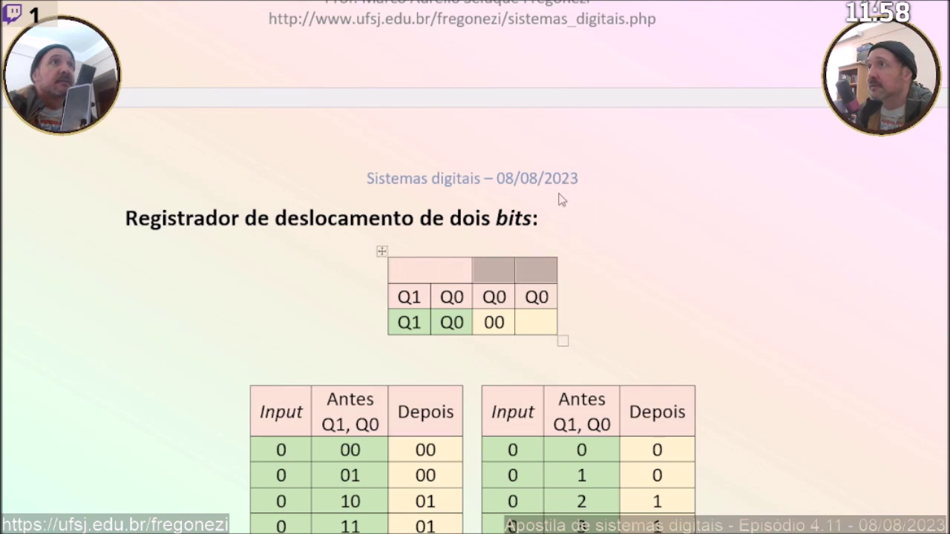
key("alt+j")
key("l")
key("m")
Copy "Antes" and "Depois" from the larger table into the two merged header cells of the small table.
double_click(352, 401)
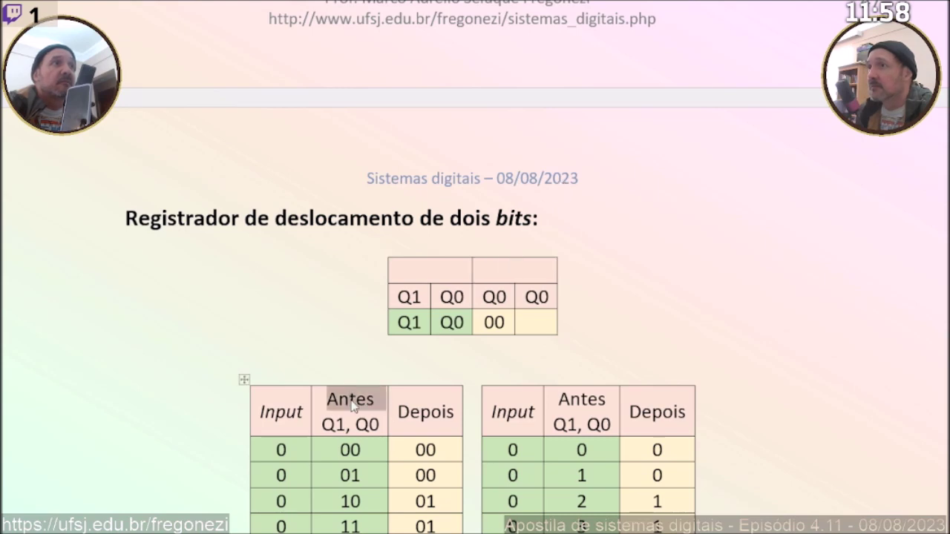
key("ctrl+c")
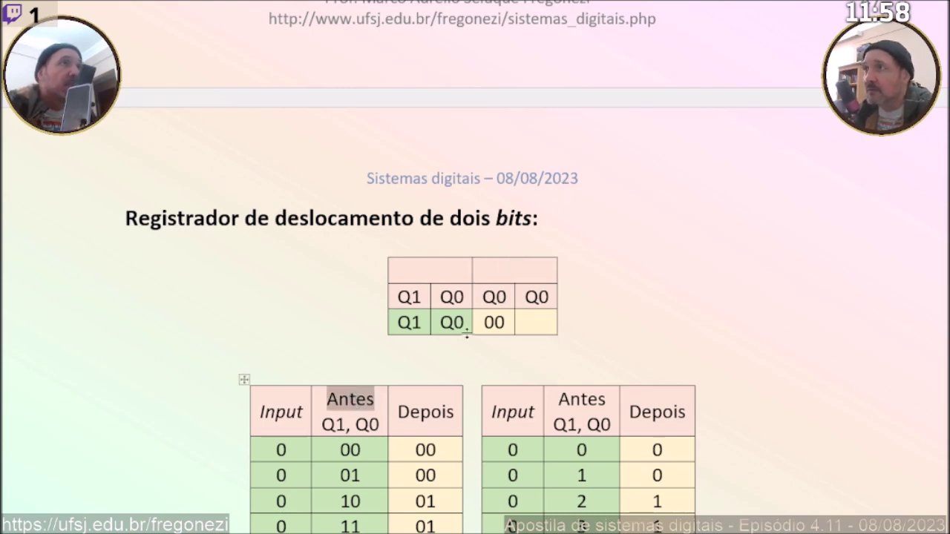
left_click(440, 275)
key("ctrl+v")
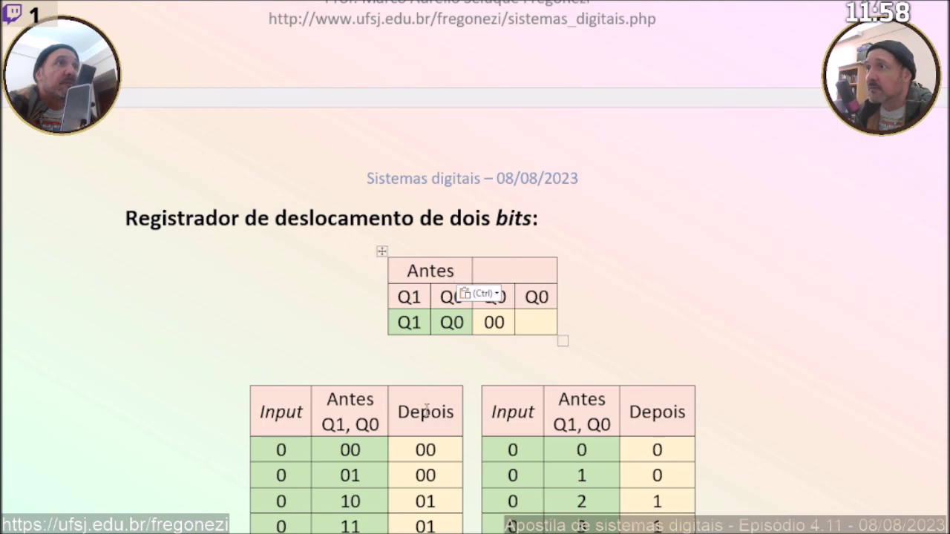
double_click(423, 410)
key("ctrl+c")
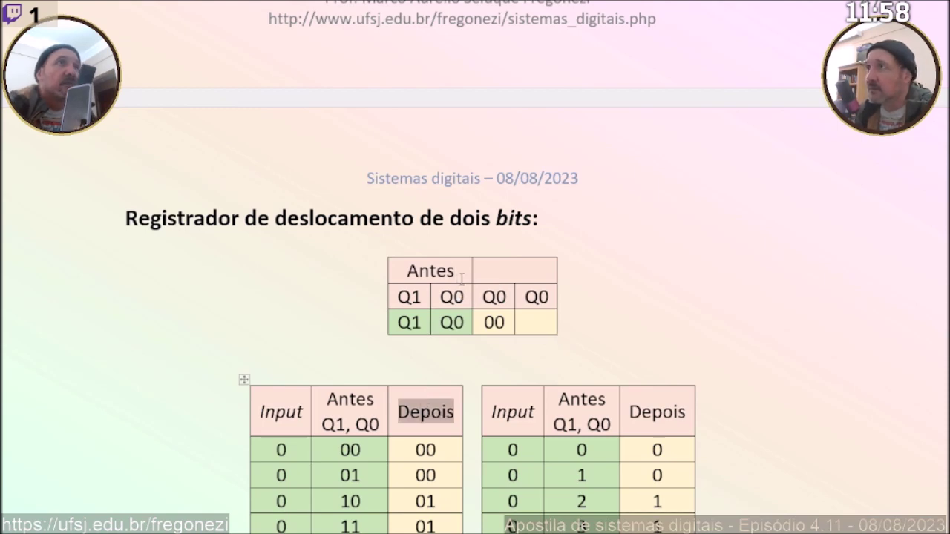
left_click(507, 271)
key("ctrl+v")
Append "antes" to the Q1 and Q0 entries in the small table's green cells.
left_click(423, 322)
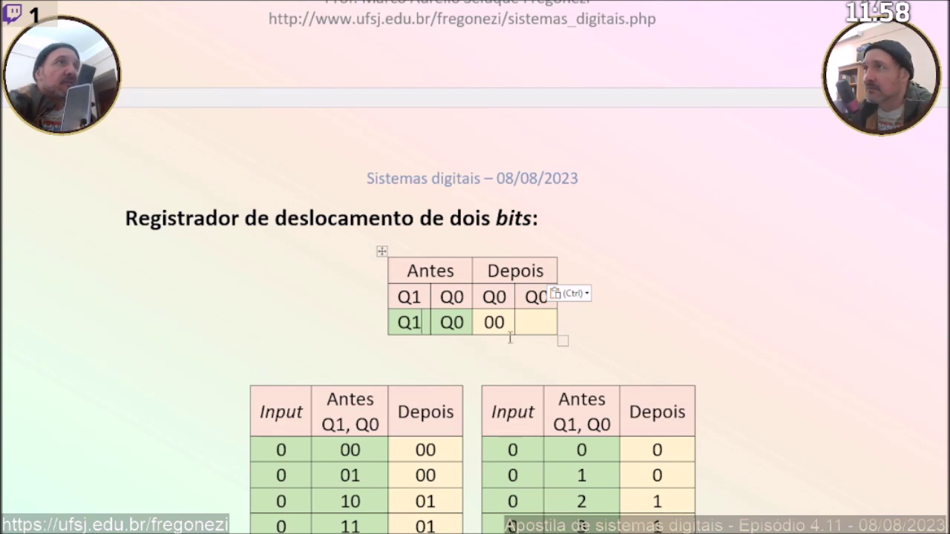
key("Left")
key("Left")
key("Left")
key("Left")
key("Left")
key("Left")
type("antes")
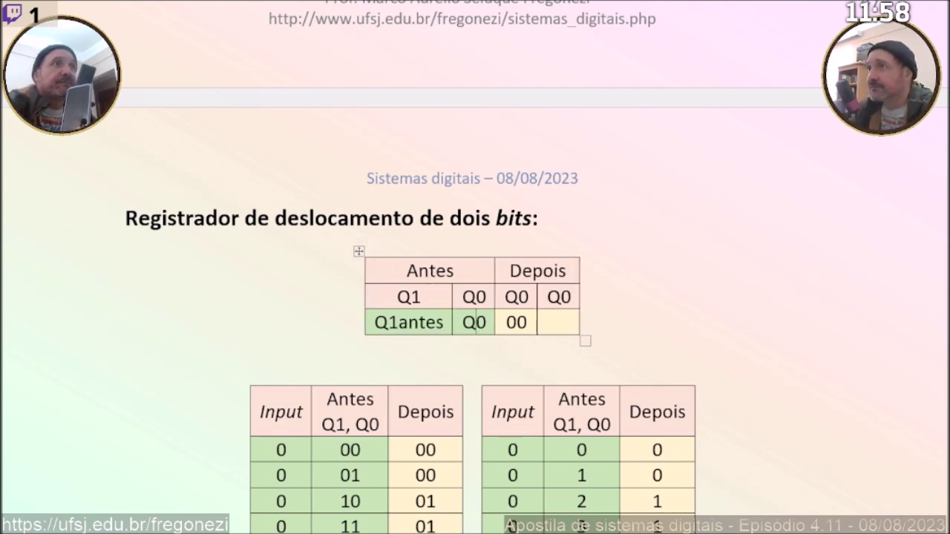
type("antes")
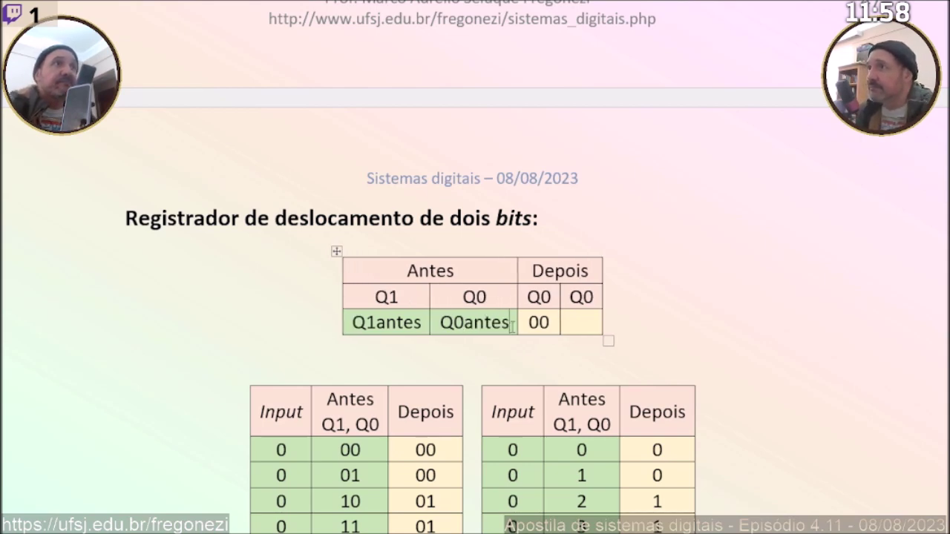
Format "antes" as subscript in the small table's green Q1 cell.
double_click(397, 322)
key("Left")
key("Right")
key("Right")
key("shift+Right")
key("shift+Right")
key("shift+Right")
key("shift+Right")
key("shift+Right")
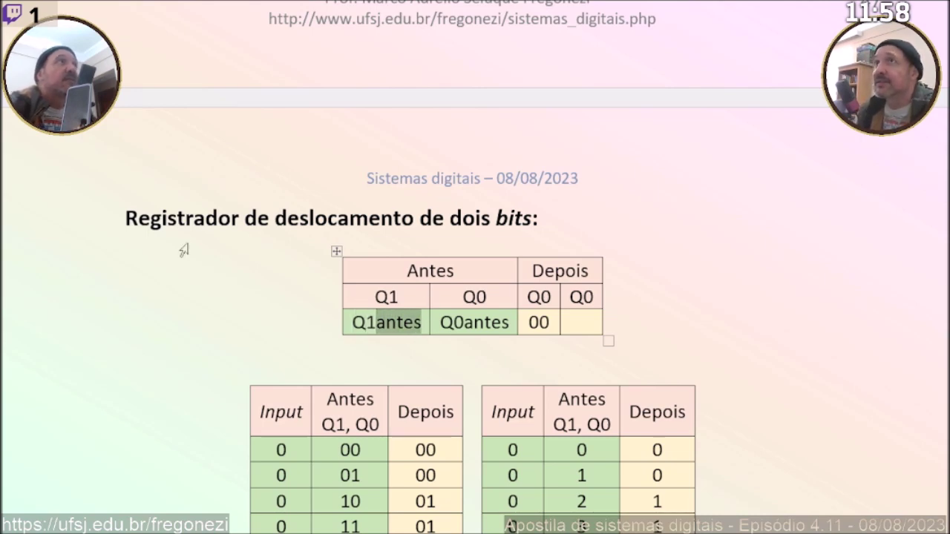
key("ctrl+equal")
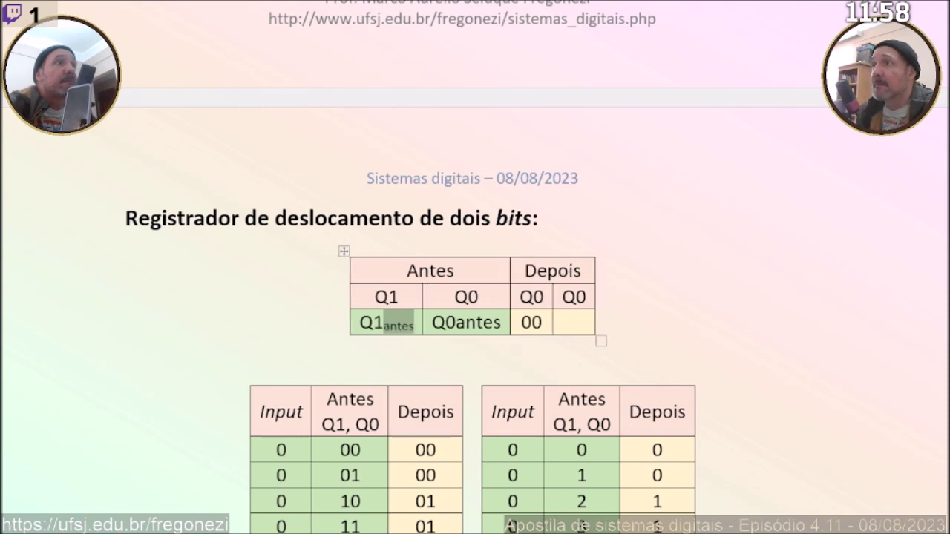
Format "antes" as subscript in the small table's green Q0 cell.
left_click(479, 322)
key("Left")
key("Left")
key("shift+Right")
key("shift+Right")
key("shift+Right")
key("shift+Right")
key("shift+Right")
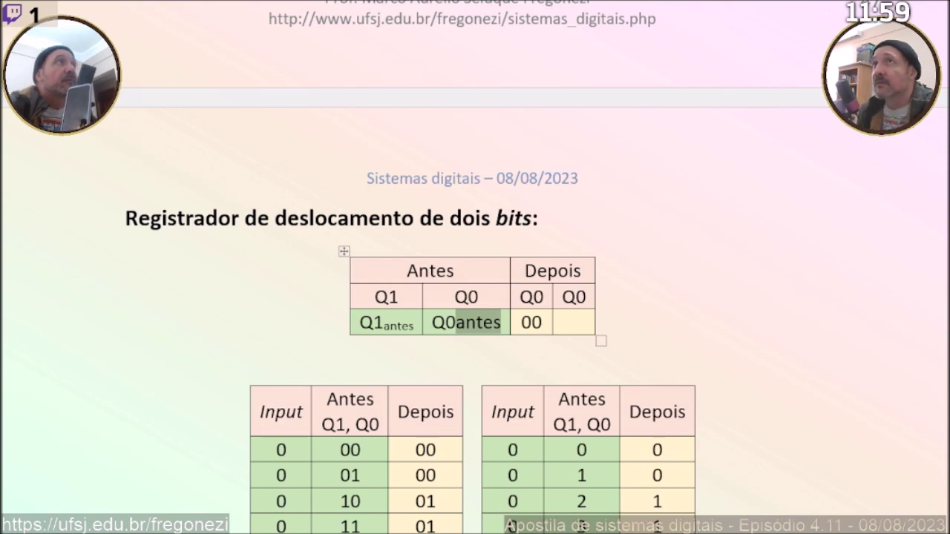
key("ctrl+equal")
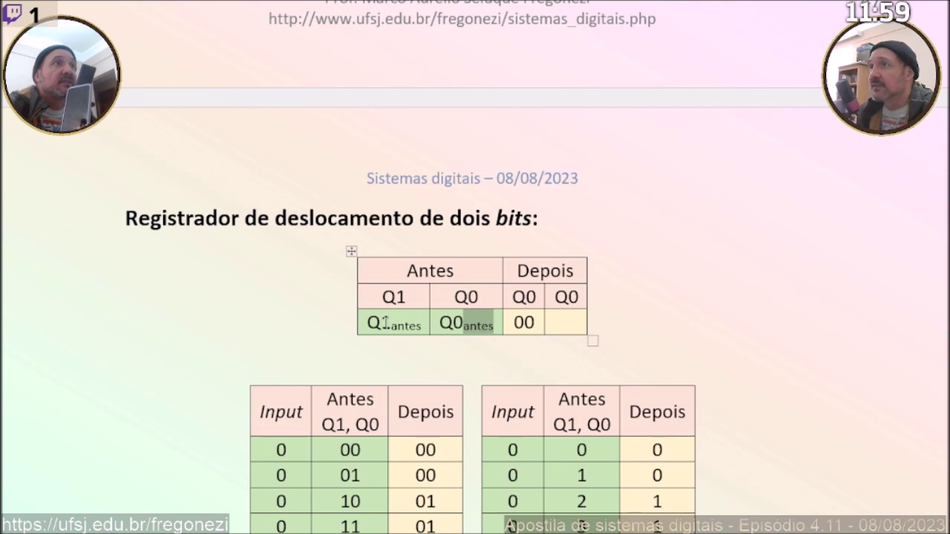
Copy the Q1 entry with its "antes" subscript into the empty last yellow cell under "Depois".
left_click_drag(371, 322, 391, 326)
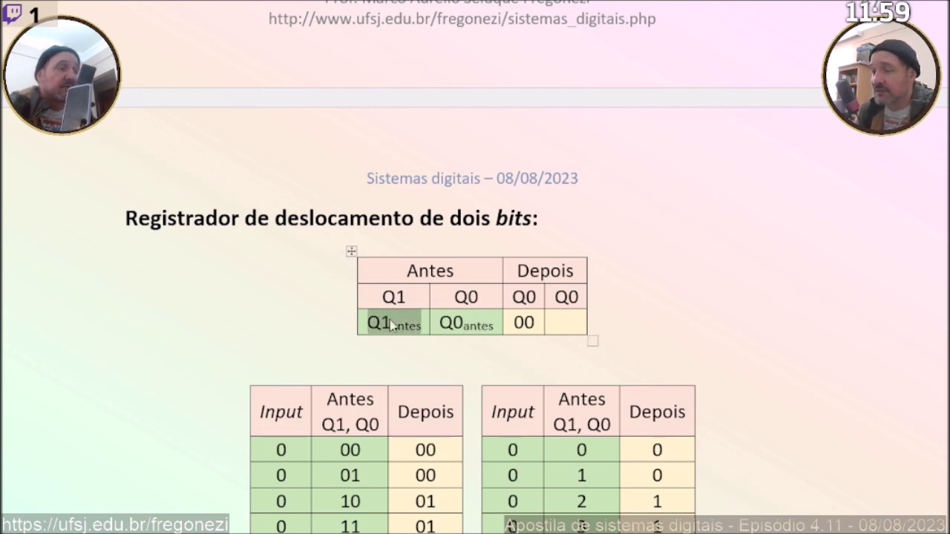
double_click(529, 319)
key("ctrl+v")
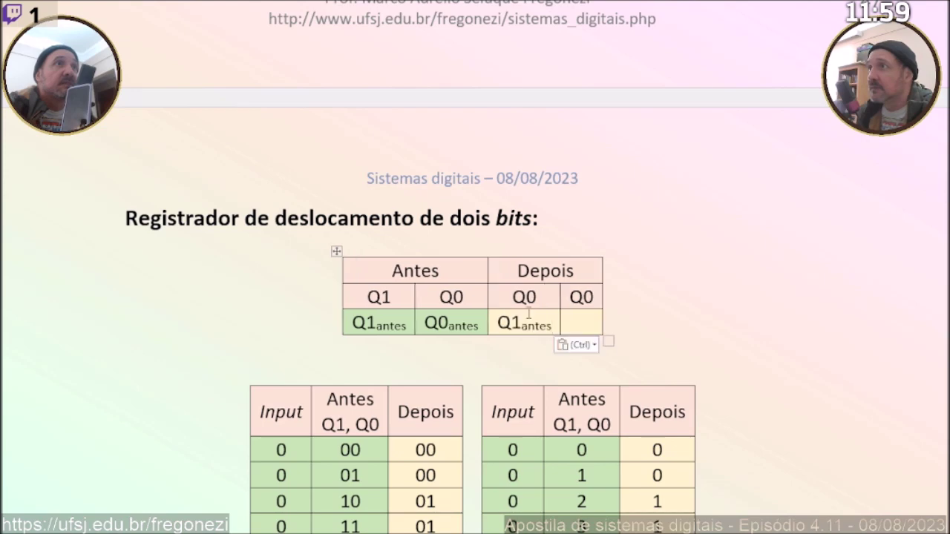
key("ctrl+z")
left_click(562, 324)
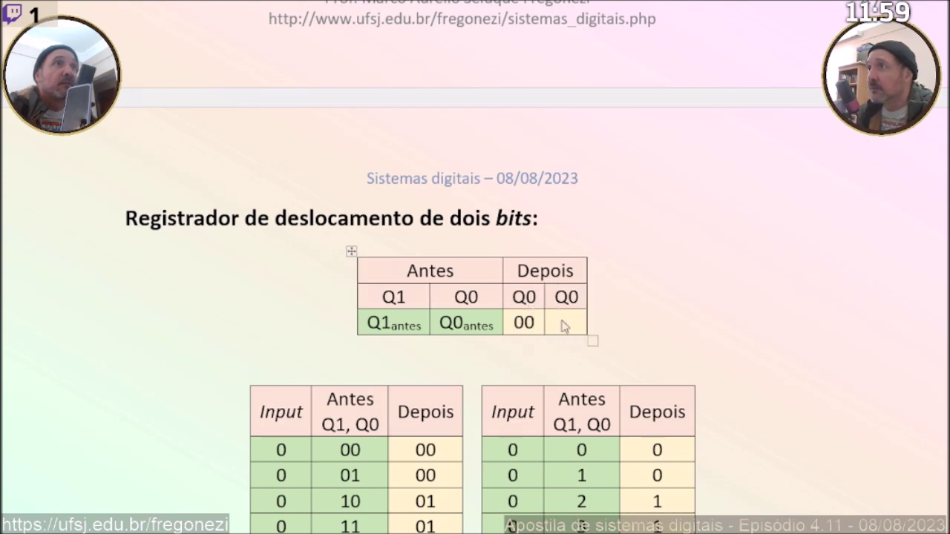
key("ctrl+v")
Change the first header under "Depois" to "Q1" and replace the value below it with "Entrada".
left_click_drag(524, 296, 527, 317)
key("BackSpace")
type("1En")
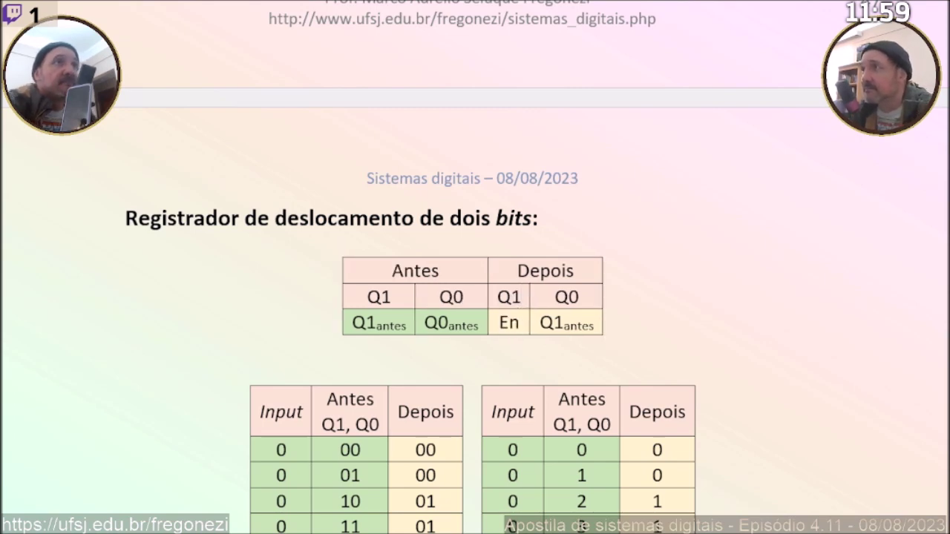
type("trada")
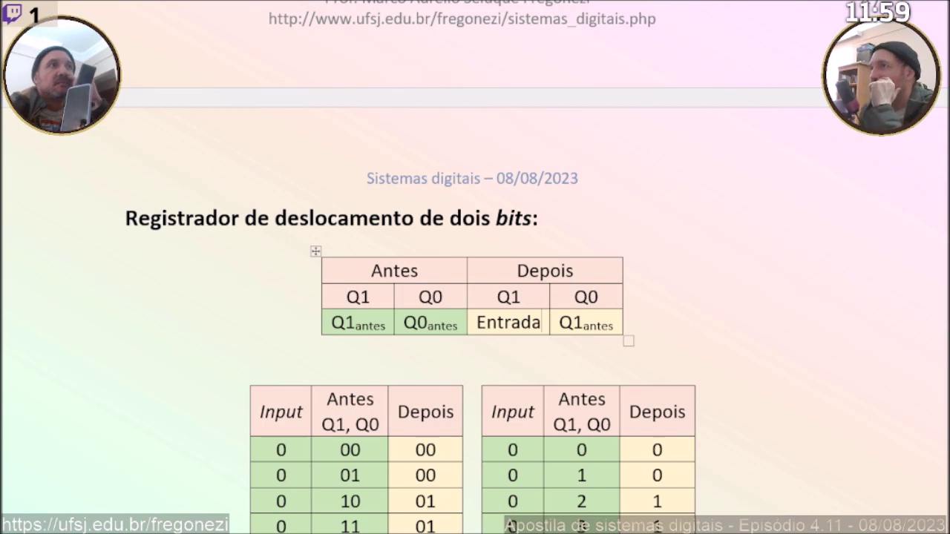
Copy the "Tabela 1" caption beneath the small Antes/Depois table and reword it to "Definição do registrador de deslocamento de dois bits.".
scroll(311, 480, "down", 5)
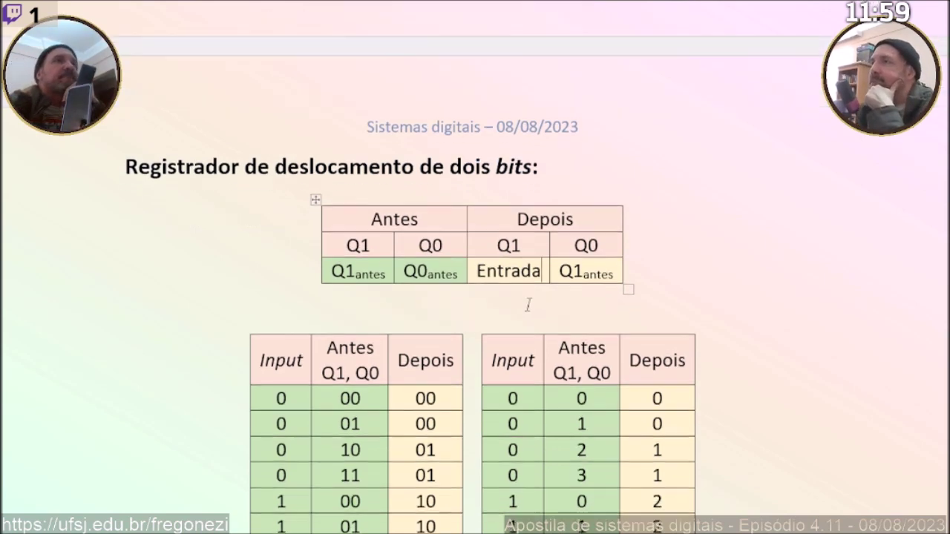
left_click_drag(293, 473, 659, 471)
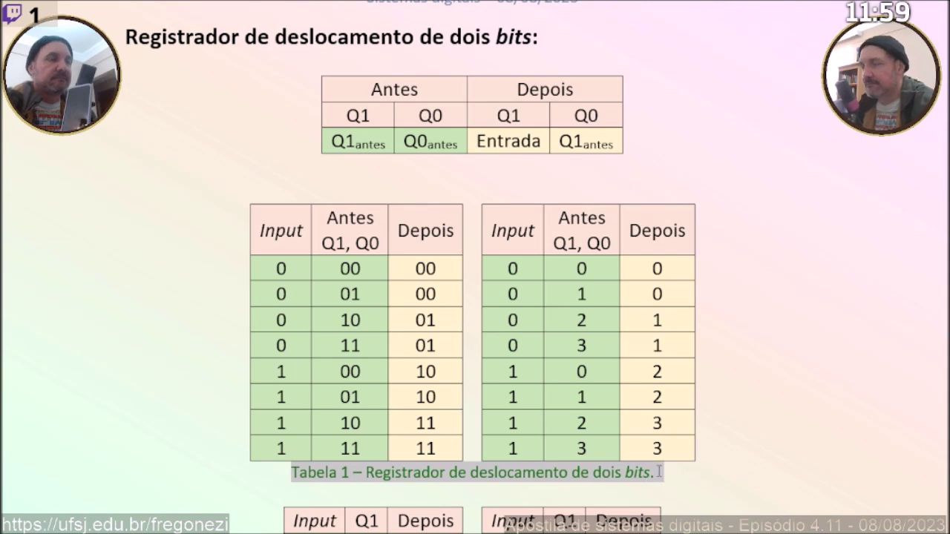
left_click(482, 169)
key("ctrl+v")
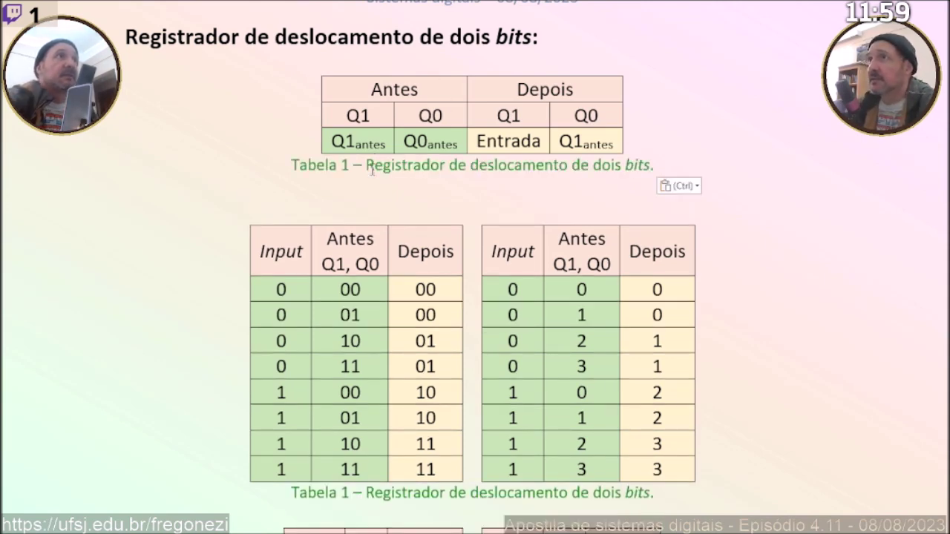
type("Definição do")
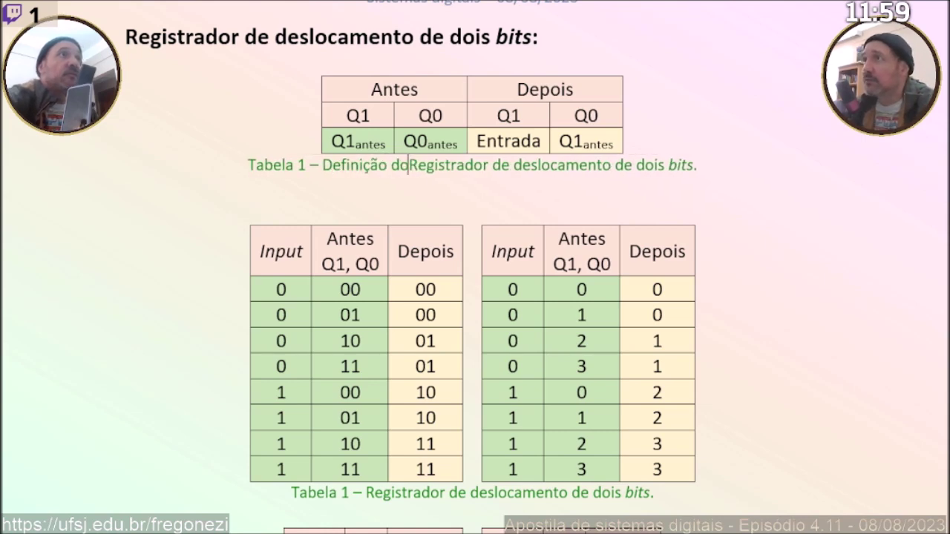
key("Delete")
type("r")
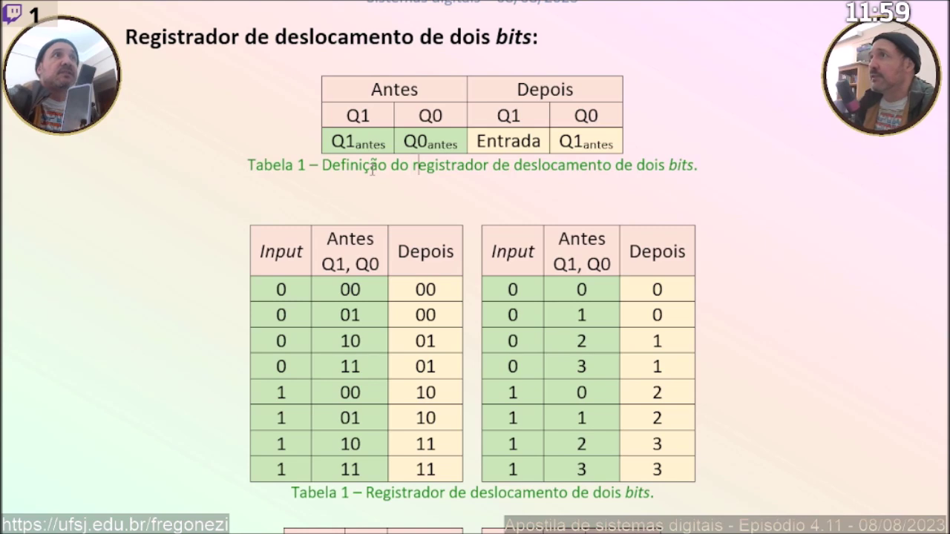
Remove the blank line below the new caption and update the following table's caption number to "Tabela 2".
left_click(458, 190)
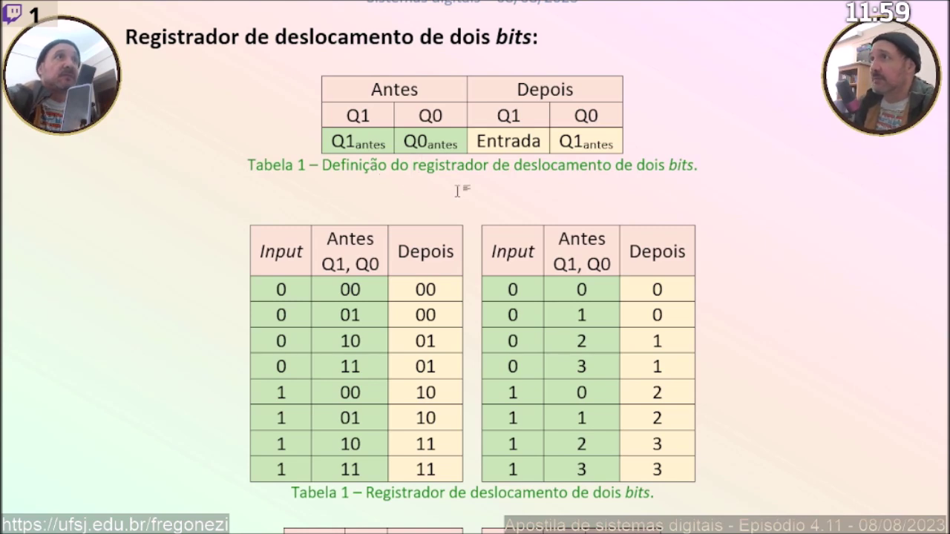
key("Delete")
left_click(339, 463)
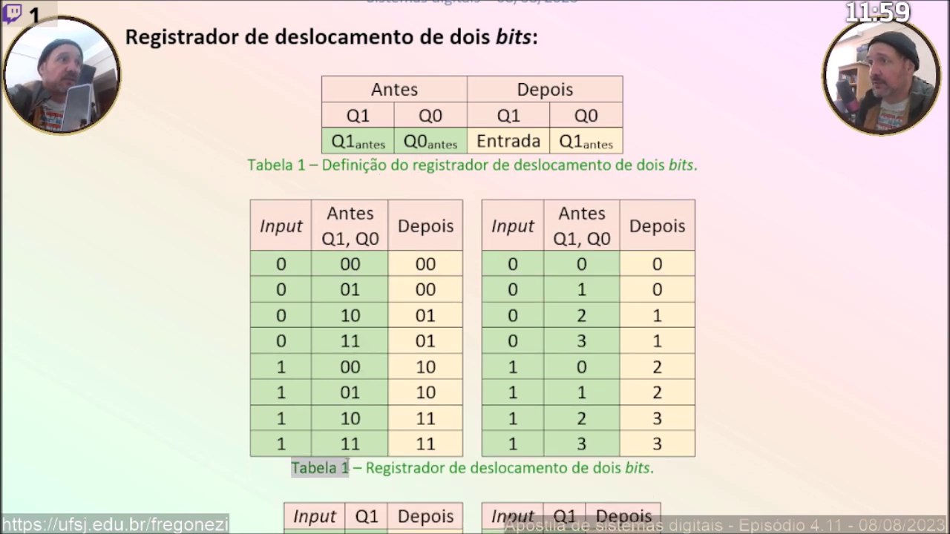
key("F9")
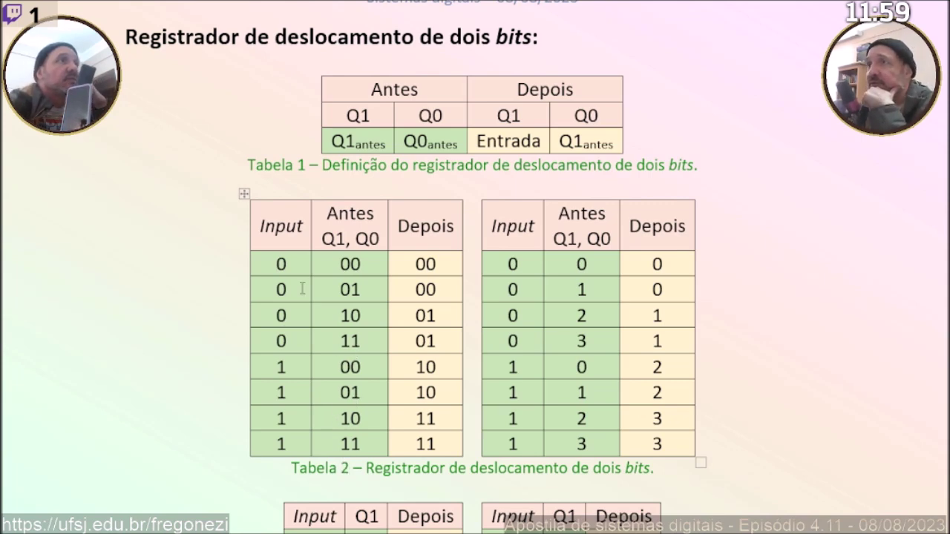
Shade the Input and "Antes Q1, Q0" cells of the Input 0 rows lighter green in both halves of Tabela 2.
left_click_drag(300, 267, 285, 432)
left_click(346, 239)
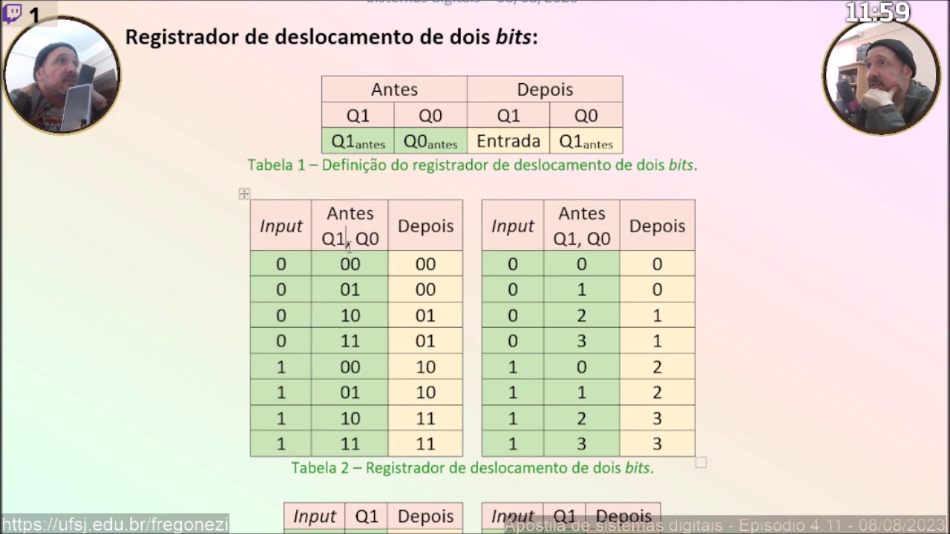
left_click_drag(348, 264, 351, 339)
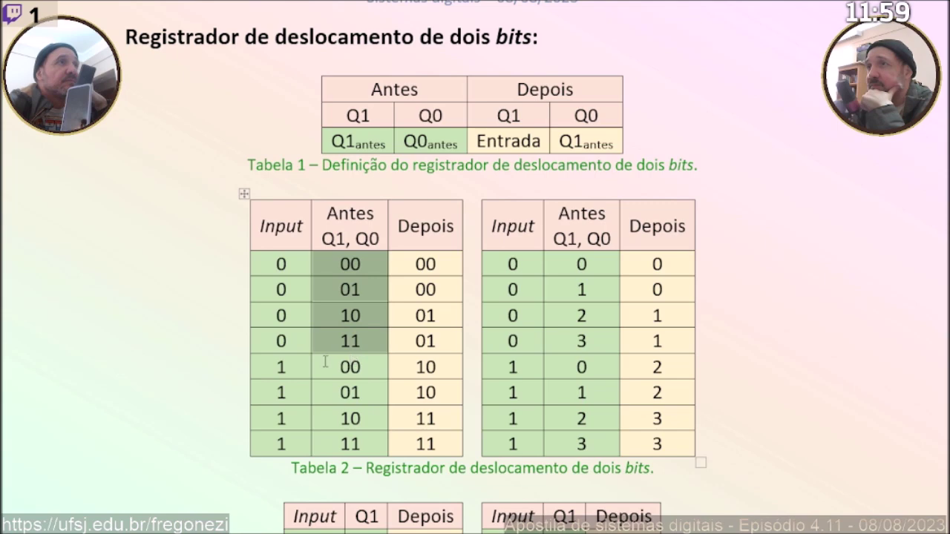
left_click_drag(292, 366, 349, 420)
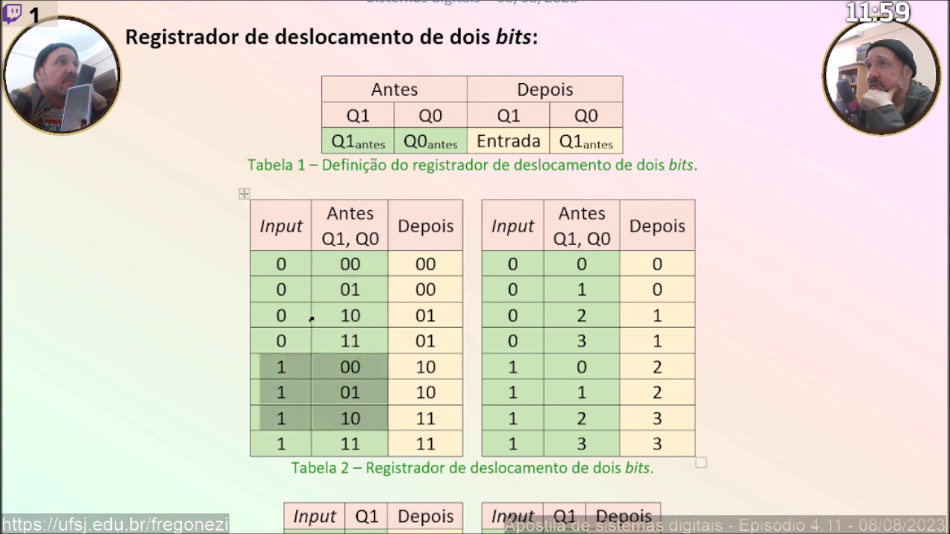
left_click_drag(291, 265, 346, 342)
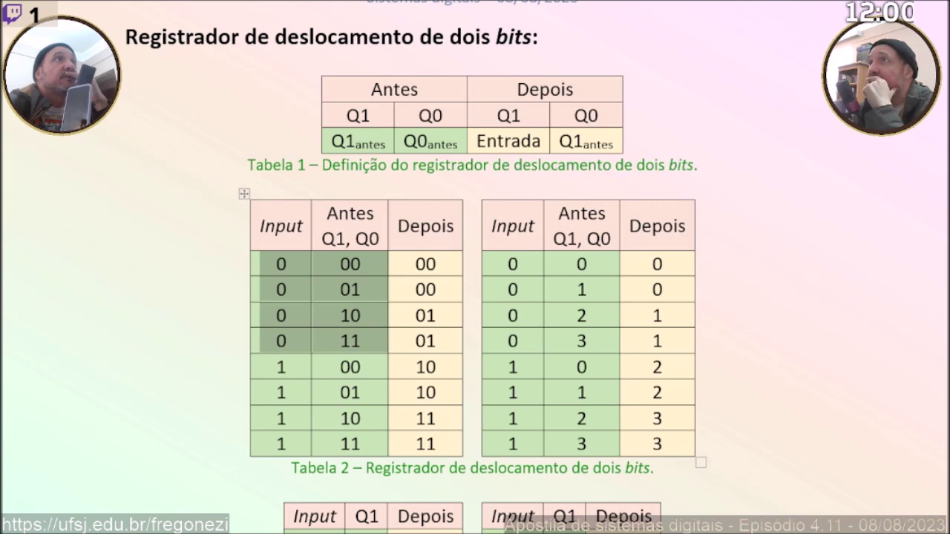
left_click(610, 136)
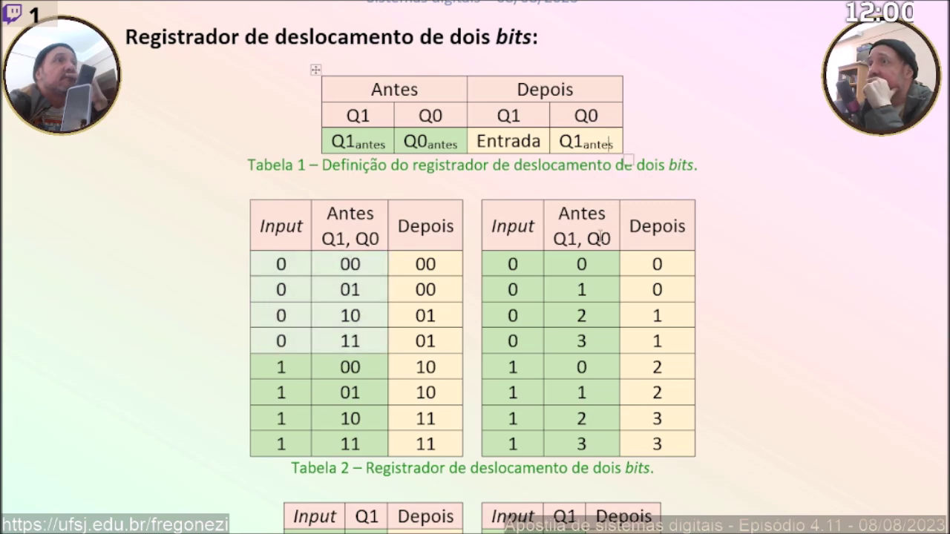
left_click_drag(525, 263, 586, 341)
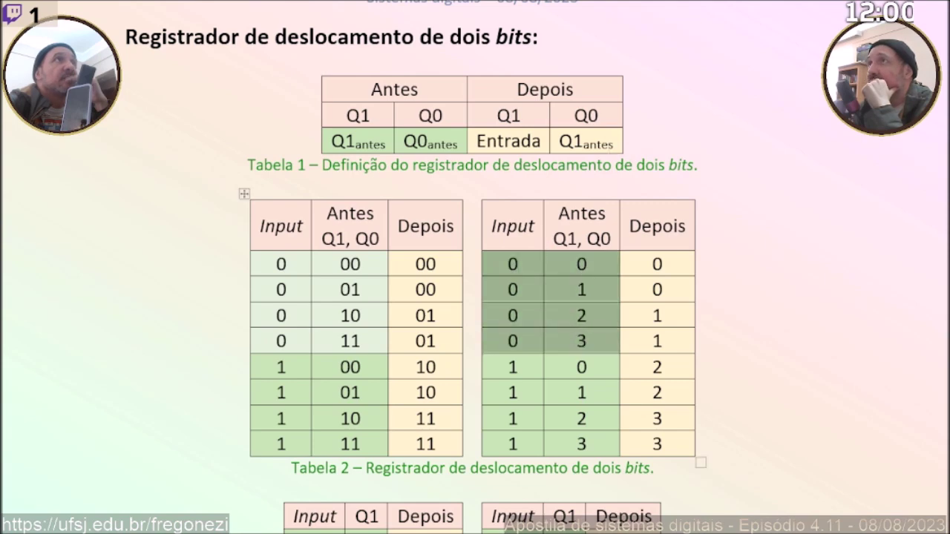
left_click(699, 158)
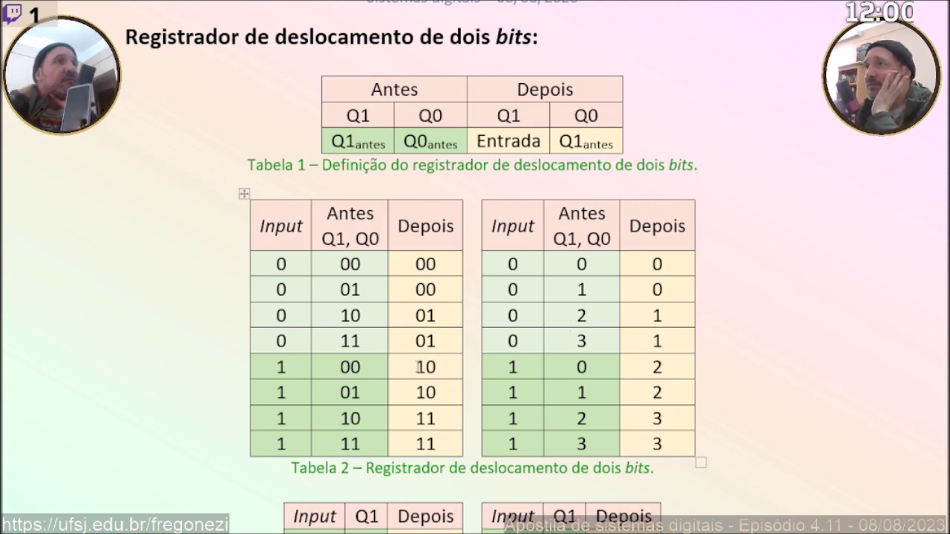
left_click_drag(419, 366, 427, 445)
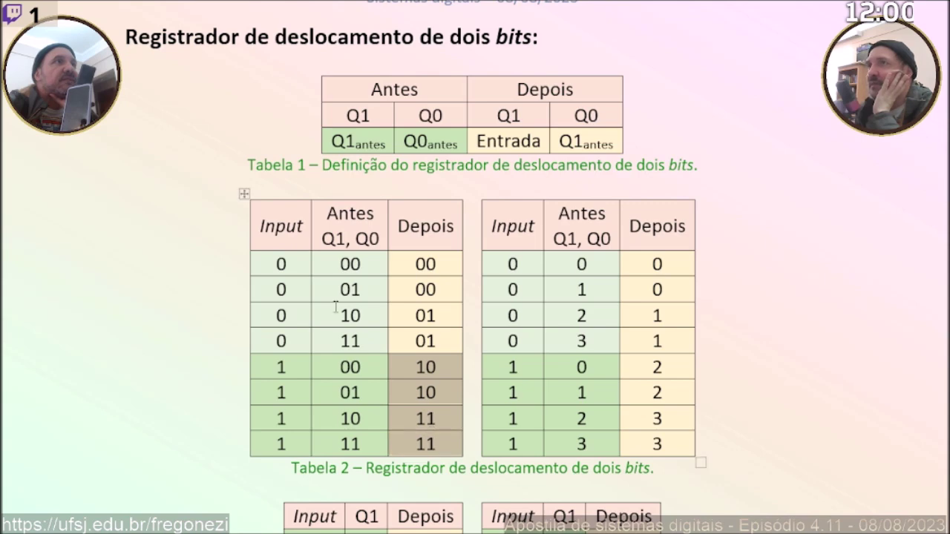
left_click(285, 366)
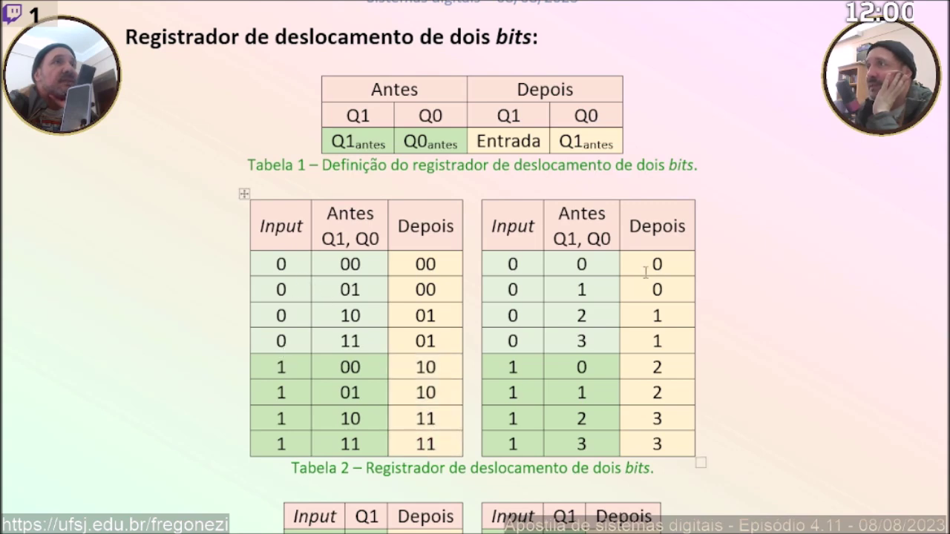
mouse_move(519, 264)
left_mouse_down()
mouse_move(650, 443)
mouse_move(697, 454)
left_mouse_up()
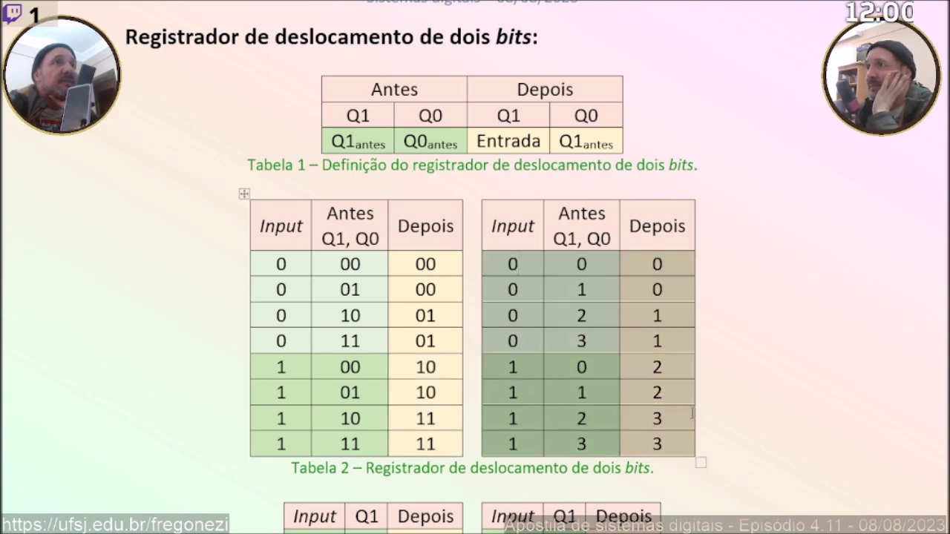
left_click(738, 345)
Renumber the caption "Simplificação do registrador de deslocamento de dois bits" as "Tabela 3".
scroll(738, 346, "down", 2)
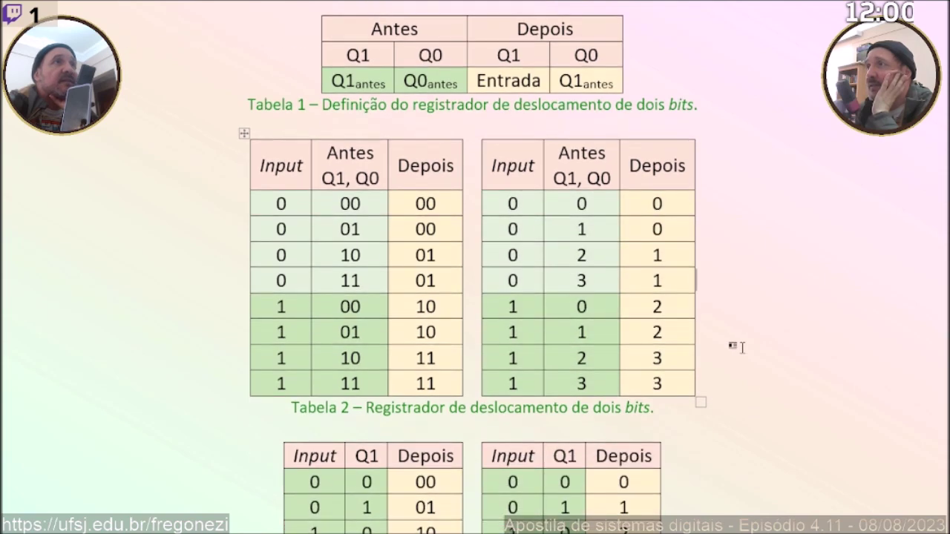
scroll(734, 346, "down", 2)
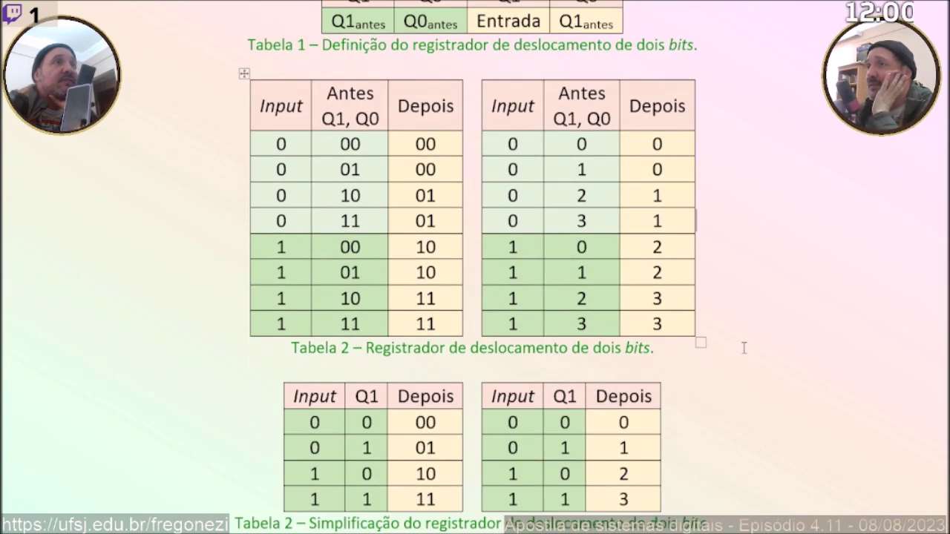
left_click(294, 521)
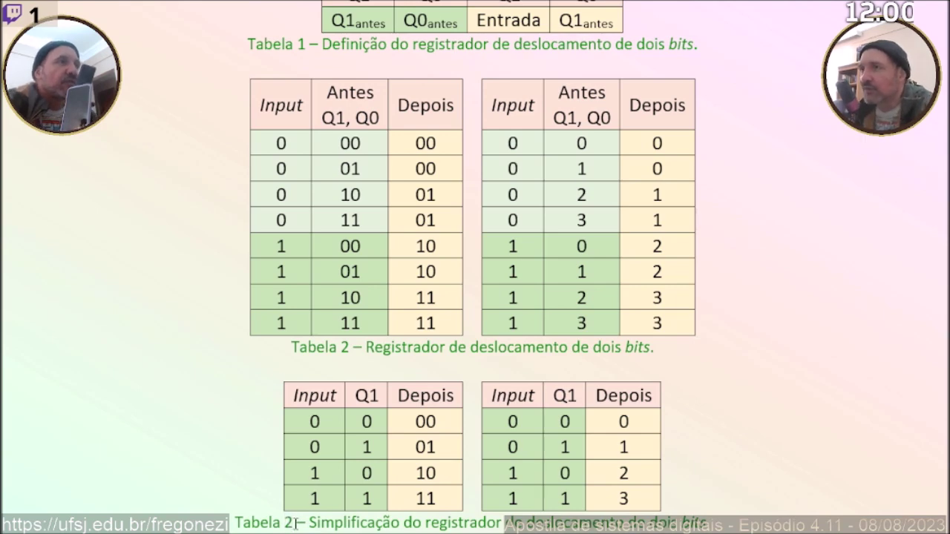
key("BackSpace")
type("3")
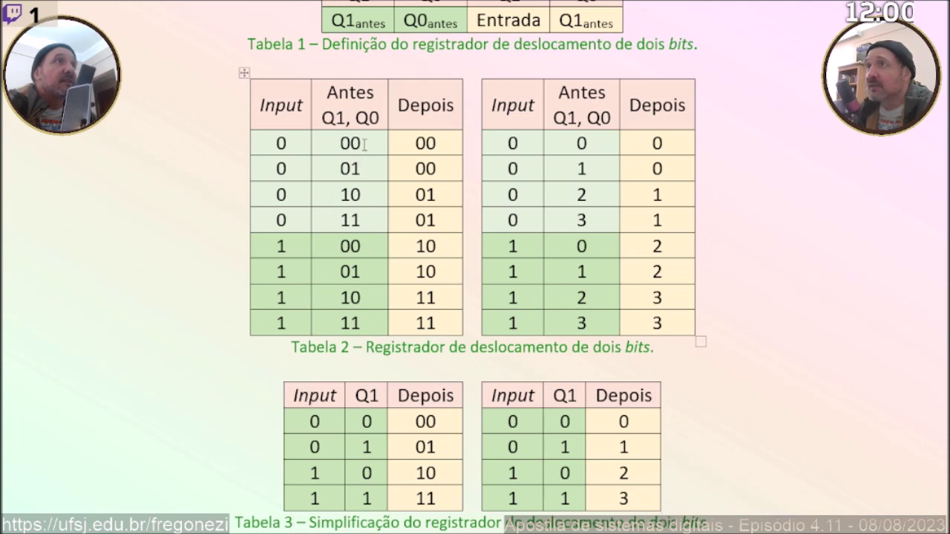
Check the "Depois" values in Tabelas 2 and 3 against the states and transition labels of the Figura 11 diagram.
left_click_drag(353, 143, 360, 143)
left_click(351, 194)
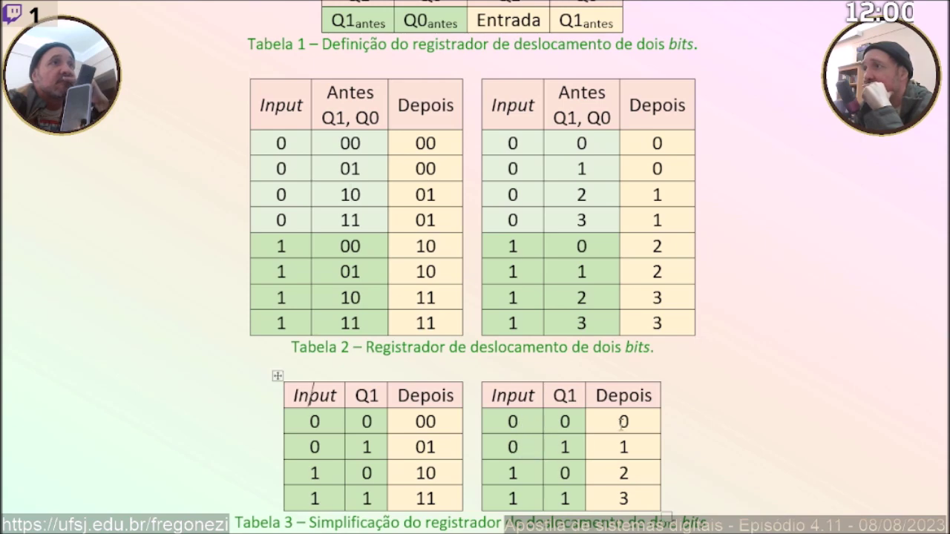
left_click_drag(621, 421, 611, 495)
left_click(717, 383)
scroll(717, 383, "down", 9)
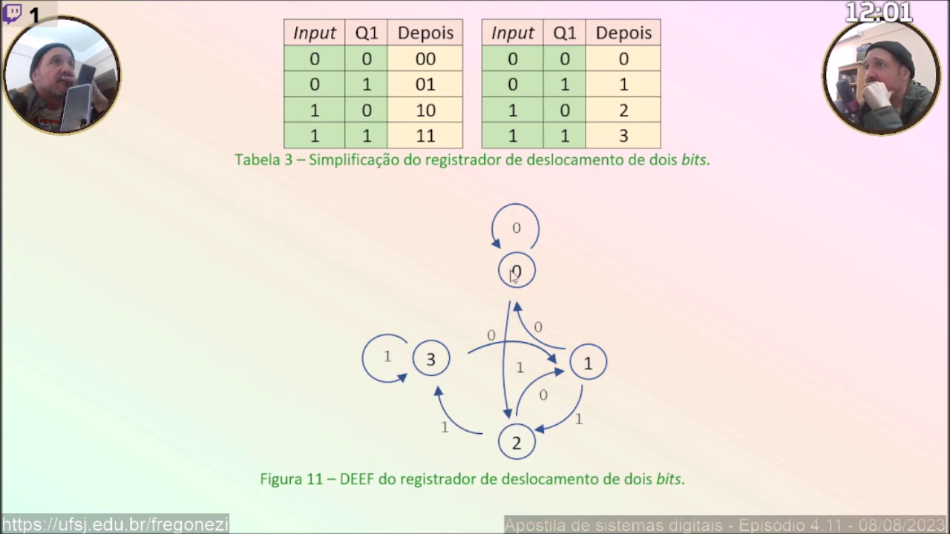
scroll(408, 141, "up", 5)
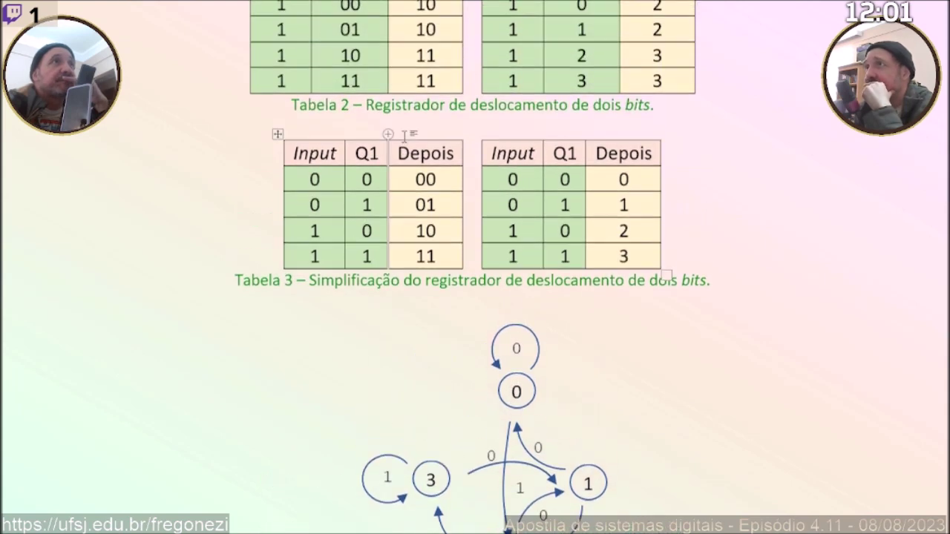
scroll(423, 173, "up", 1)
scroll(426, 167, "down", 1)
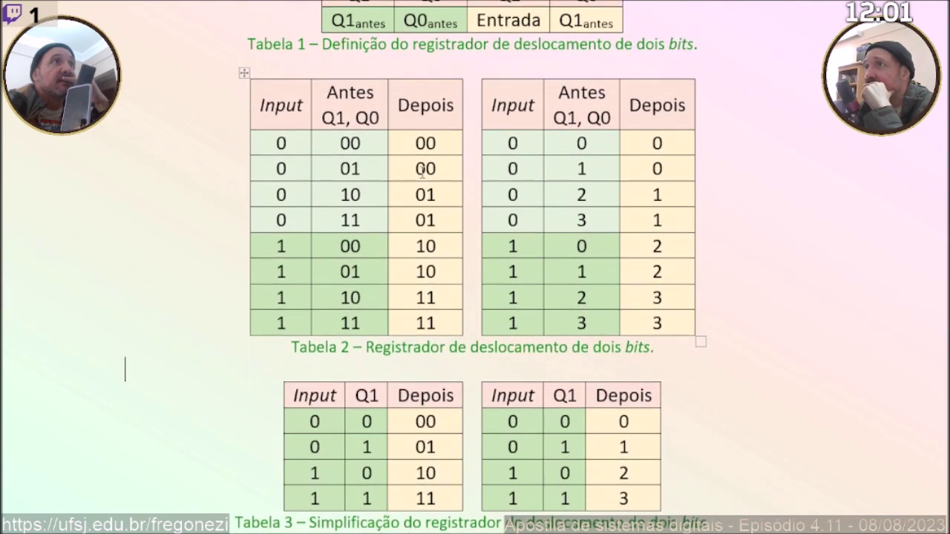
left_click_drag(435, 143, 430, 211)
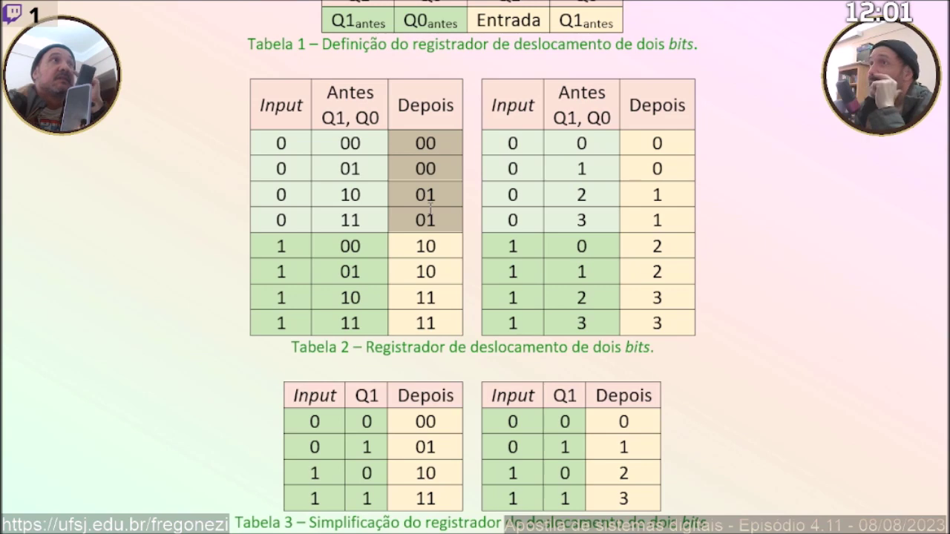
scroll(452, 282, "down", 3)
scroll(461, 343, "down", 1)
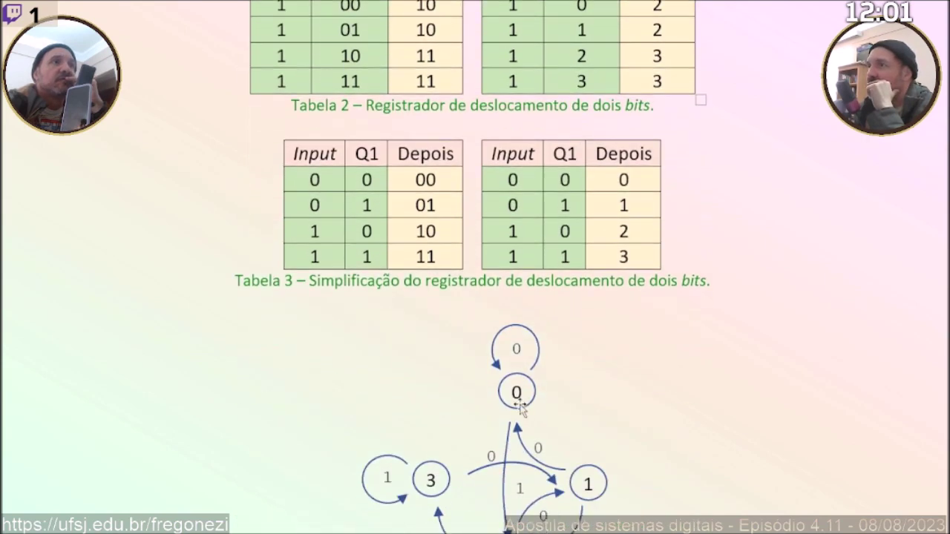
left_click(515, 392)
left_click_drag(514, 392, 524, 393)
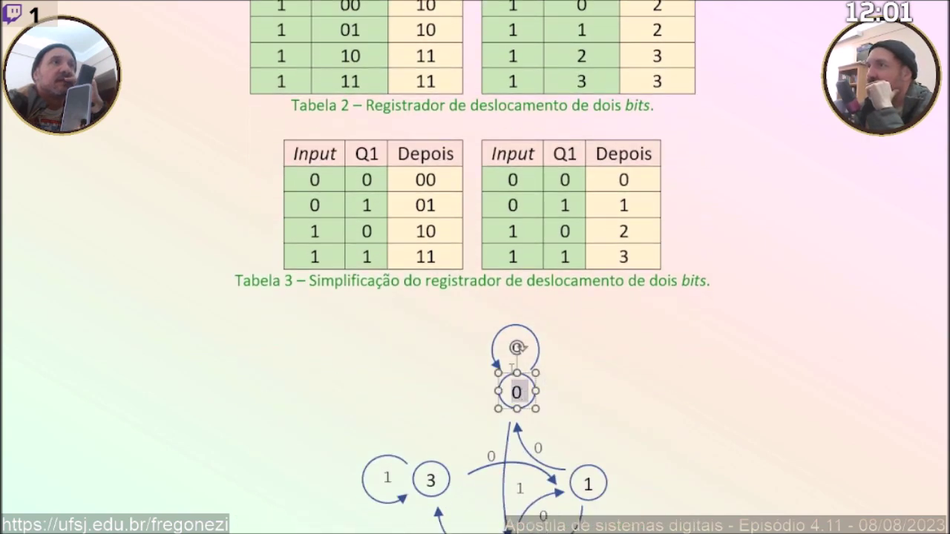
double_click(516, 348)
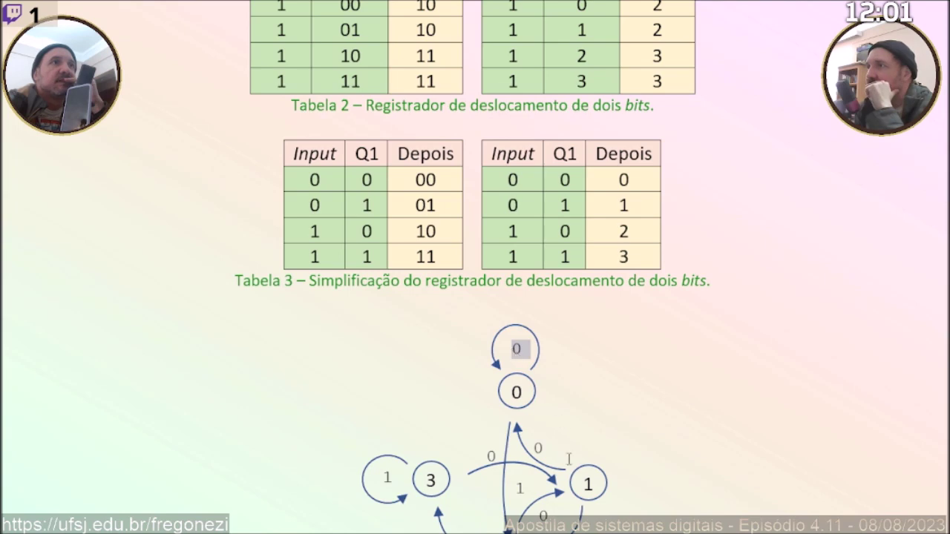